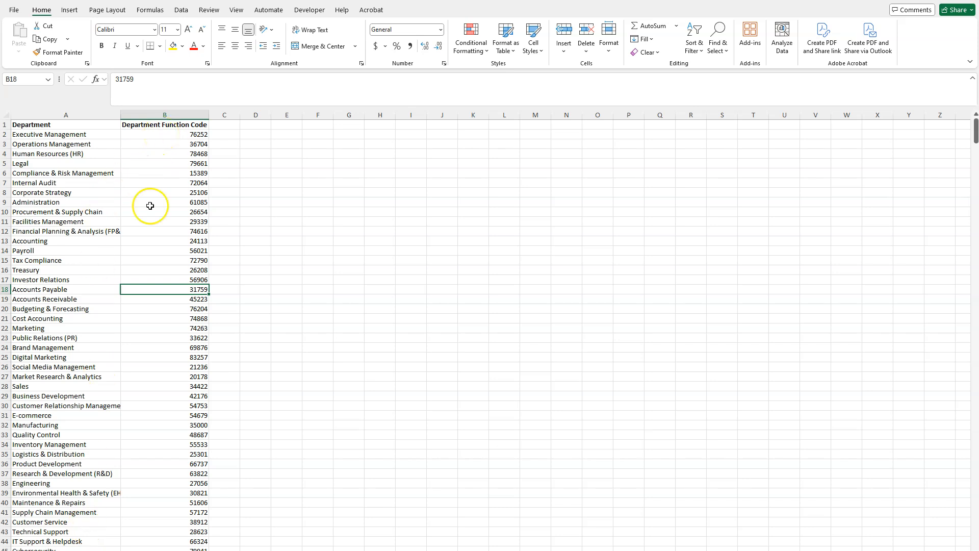
- Go from the department code list to the Data Set #2 sheet and widen column A to fit the order numbers
click(25, 319)
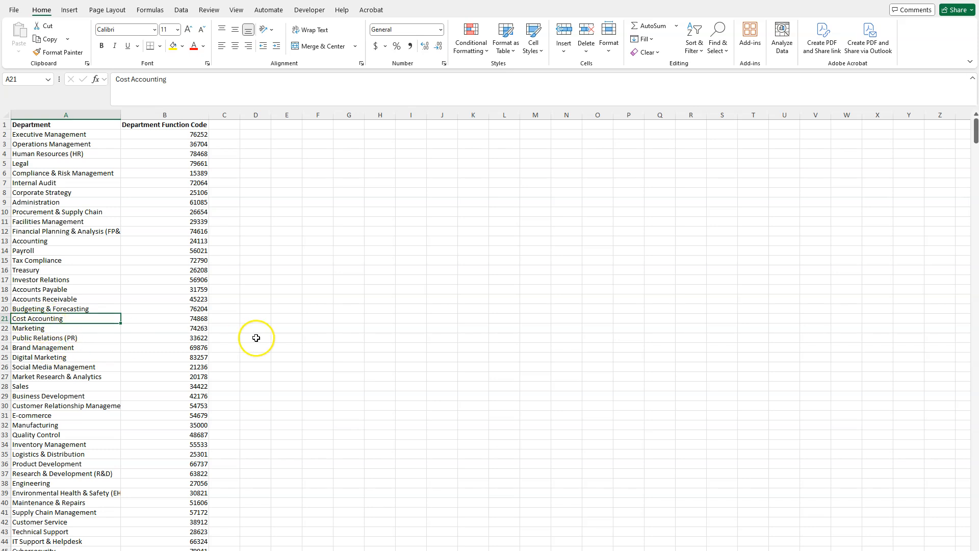
click(198, 319)
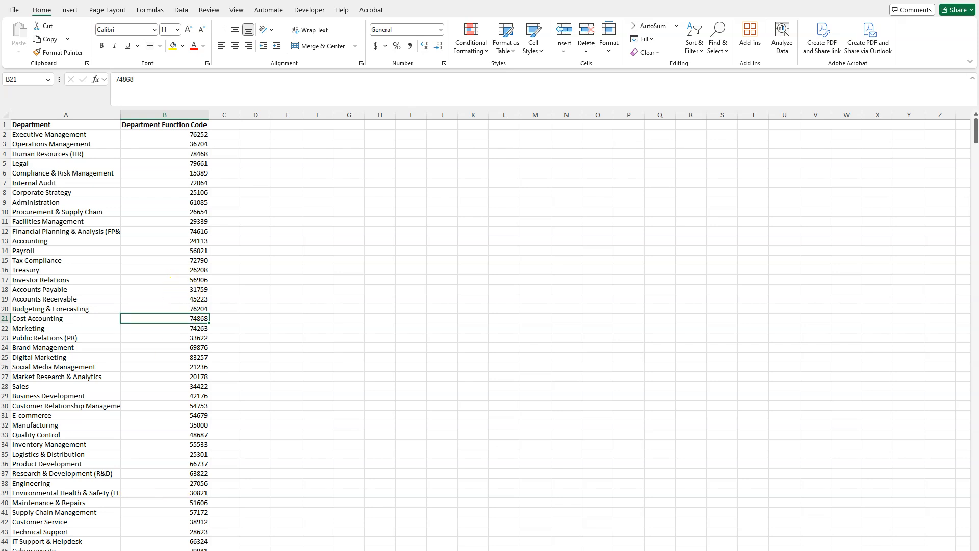
key(ctrl+Page_Down)
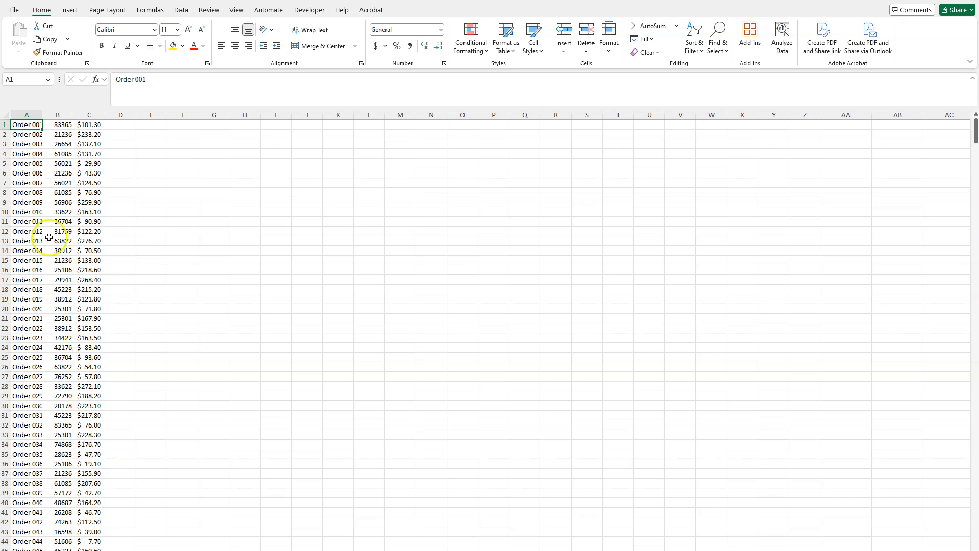
drag(39, 113, 71, 113)
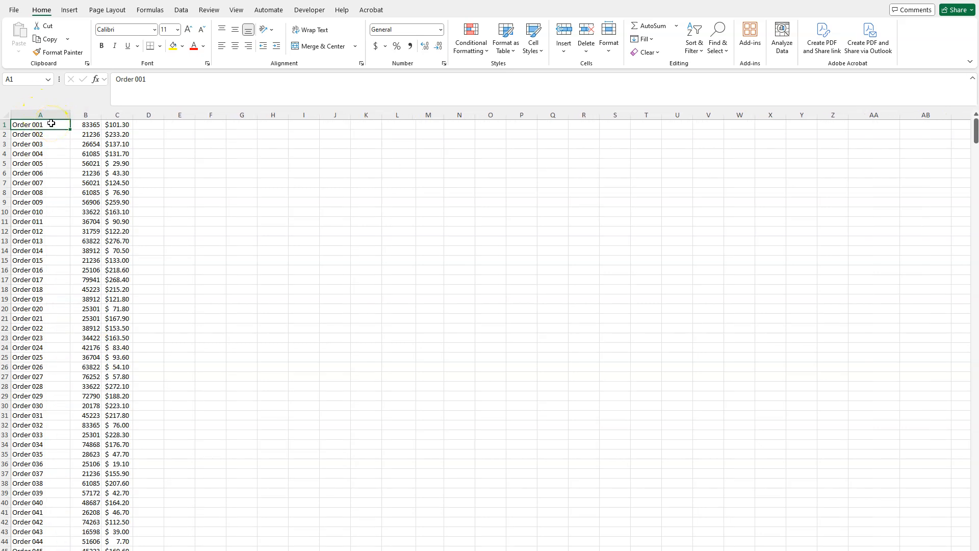
- Examine the order list's order numbers, function codes and costs, and compare them with the department code list on the other sheet
click(46, 510)
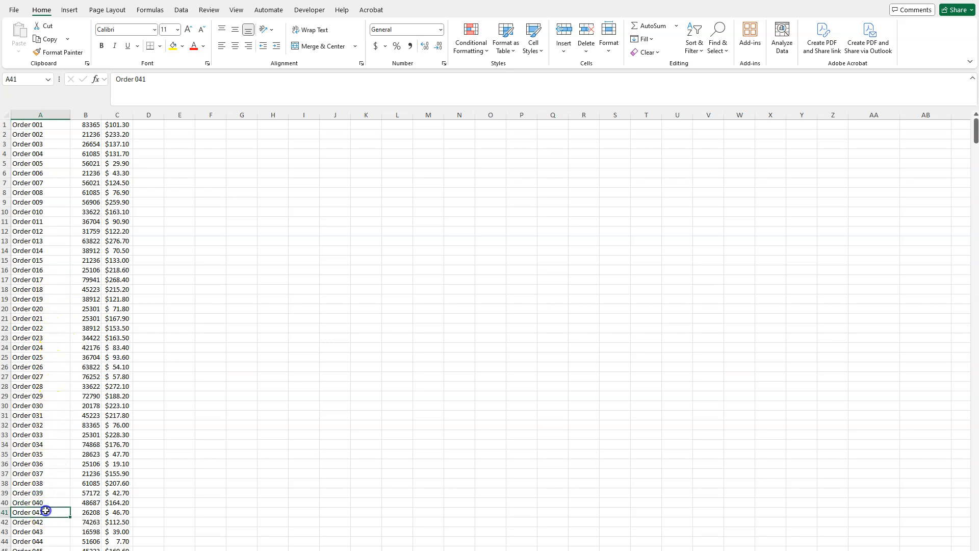
scroll(319, 299, down, 15)
scroll(311, 293, down, 20)
scroll(320, 293, down, 20)
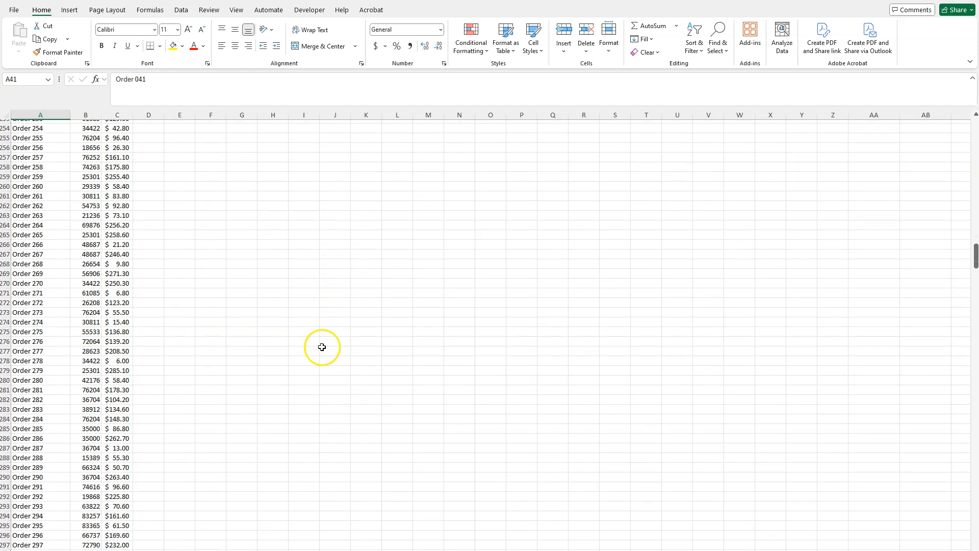
drag(974, 249, 975, 131)
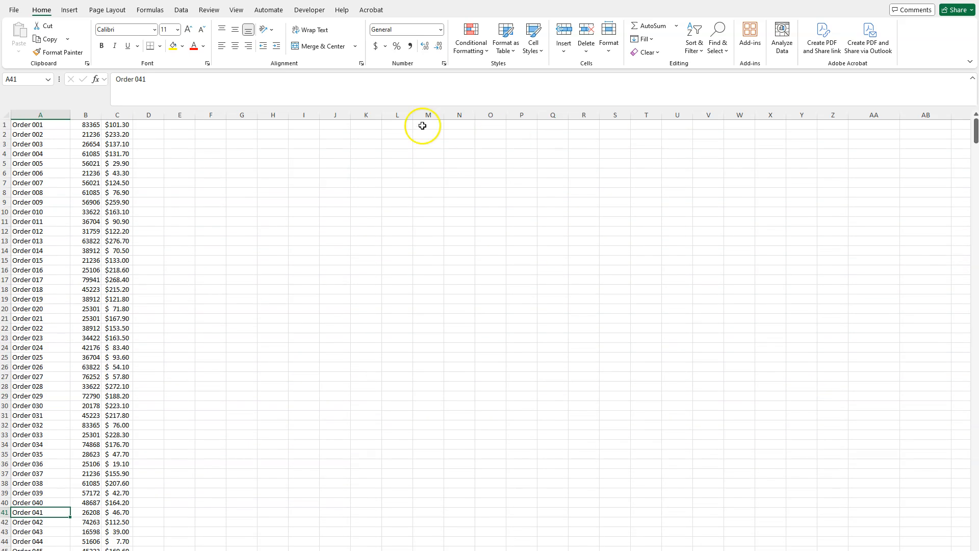
drag(76, 124, 102, 397)
drag(121, 125, 92, 525)
click(301, 386)
click(151, 174)
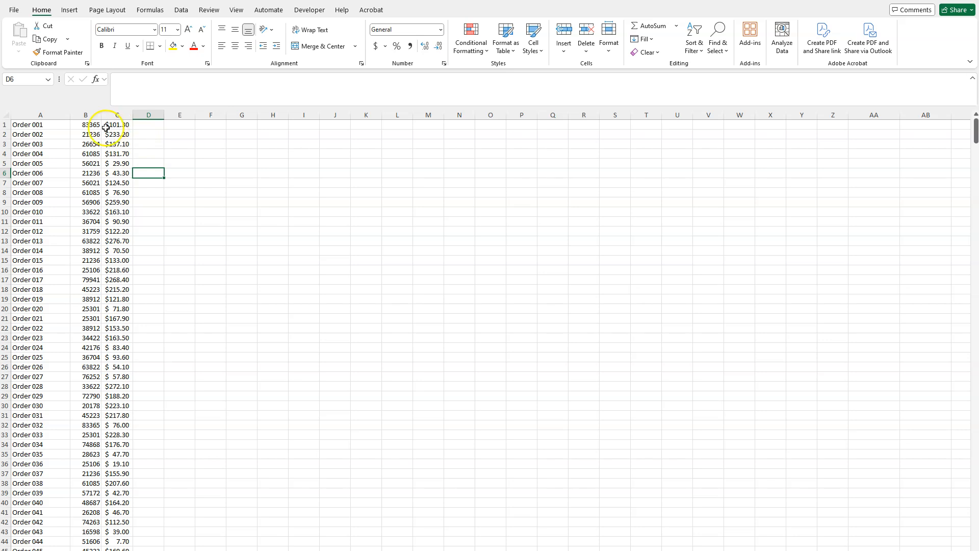
click(147, 287)
click(89, 387)
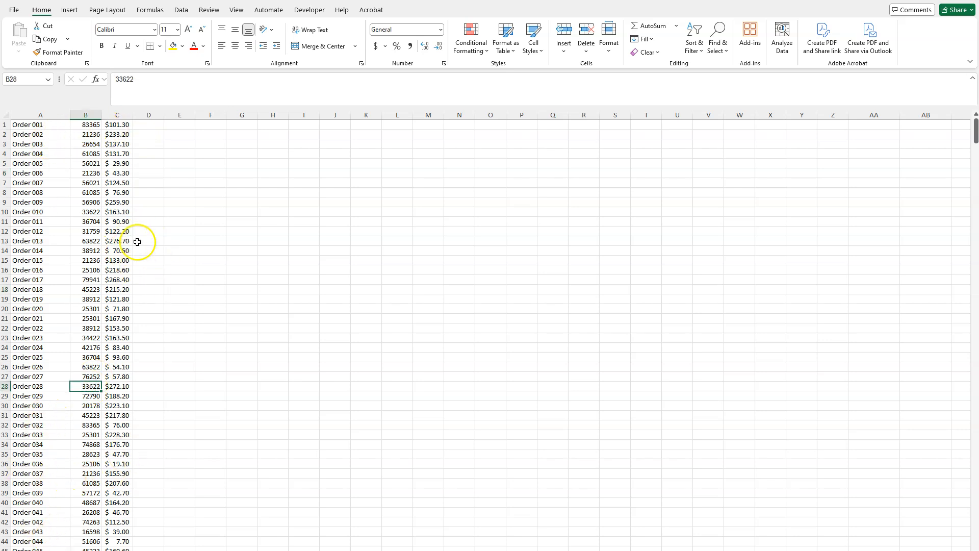
click(32, 153)
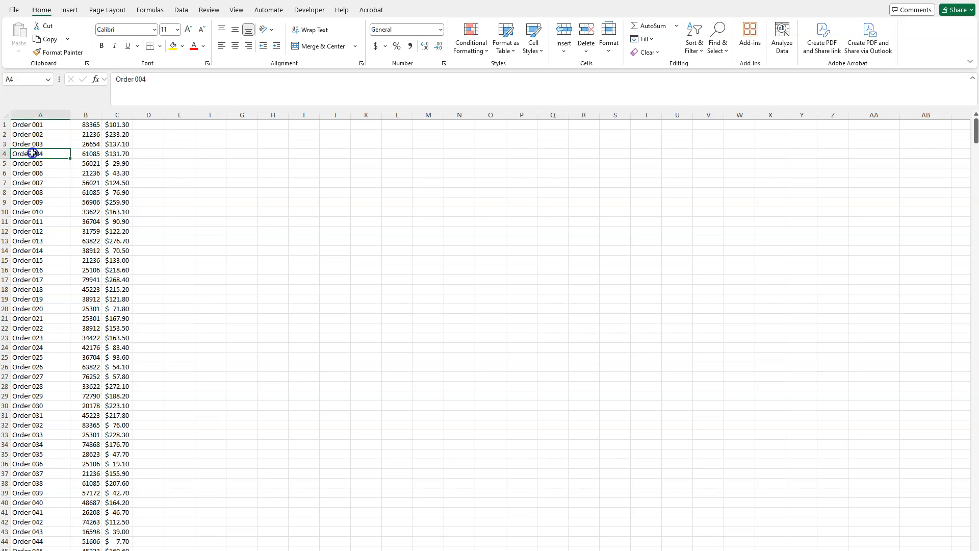
click(89, 154)
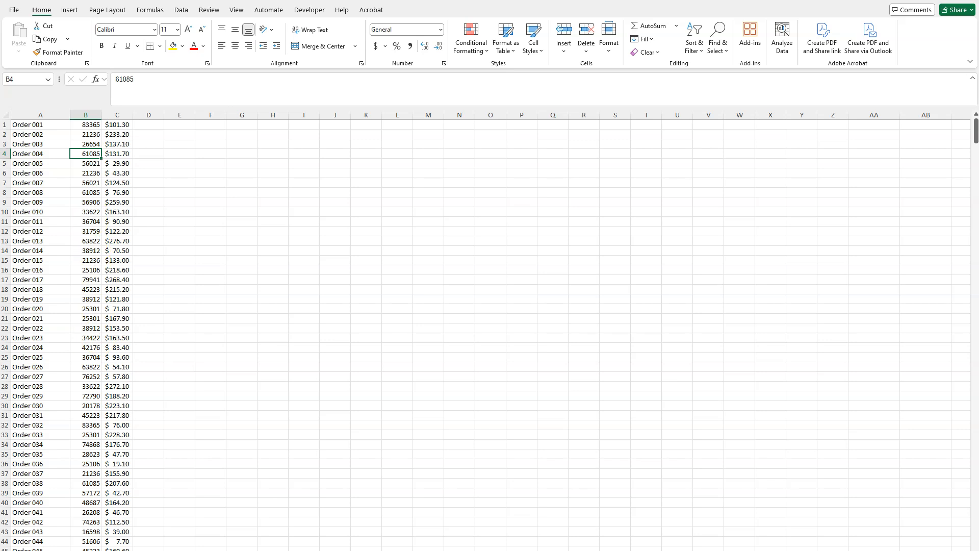
key(ctrl+Page_Down)
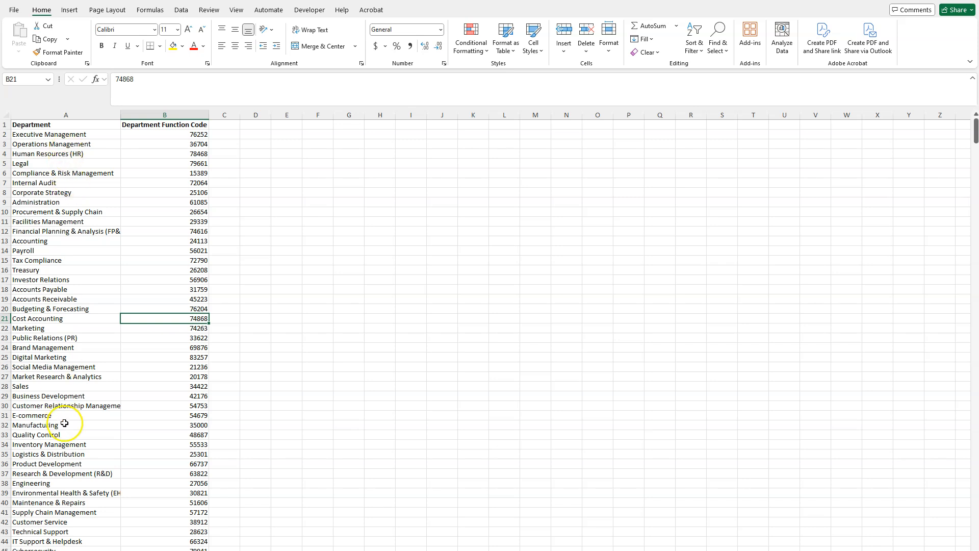
key(ctrl+Page_Up)
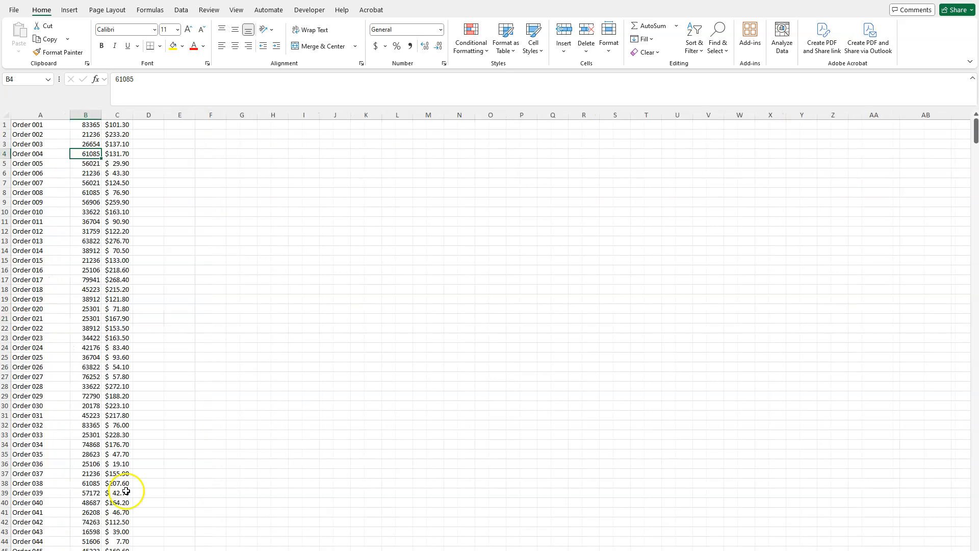
- Widen columns B and C of the order list and check which orders share the function code 25301
drag(97, 116, 179, 117)
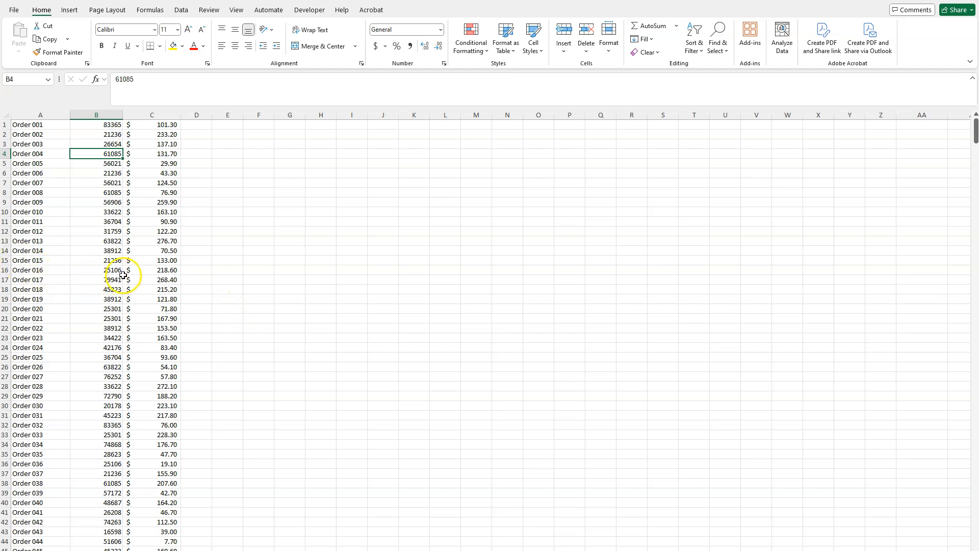
click(97, 204)
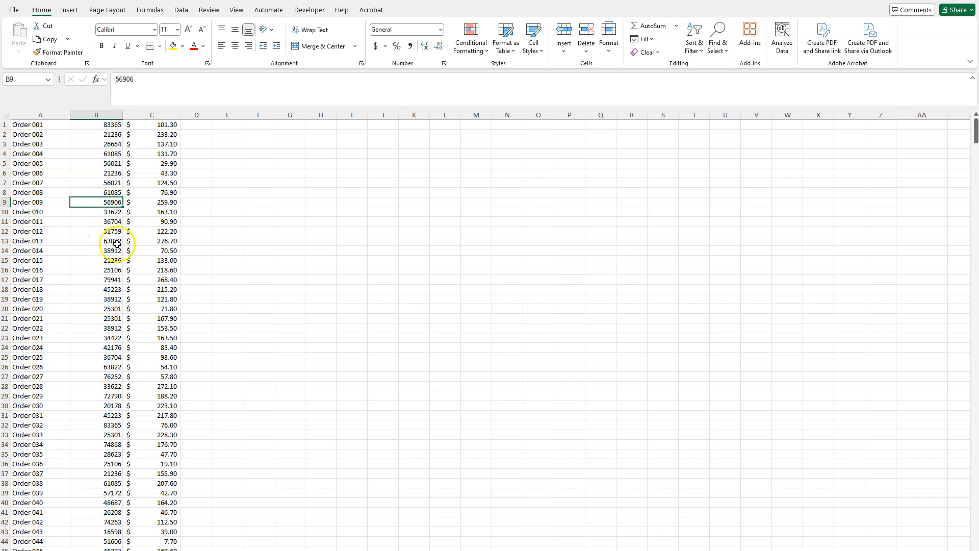
drag(32, 308, 97, 317)
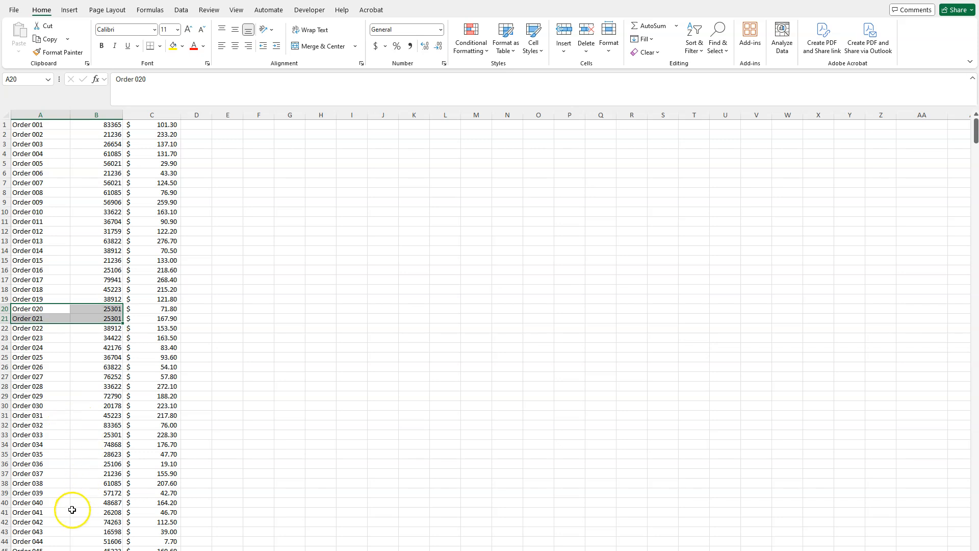
click(94, 436)
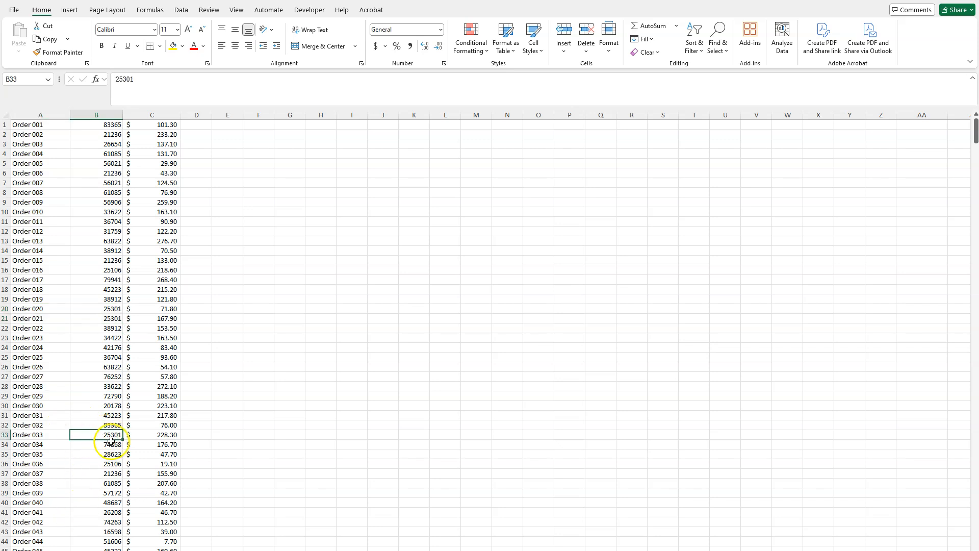
click(222, 309)
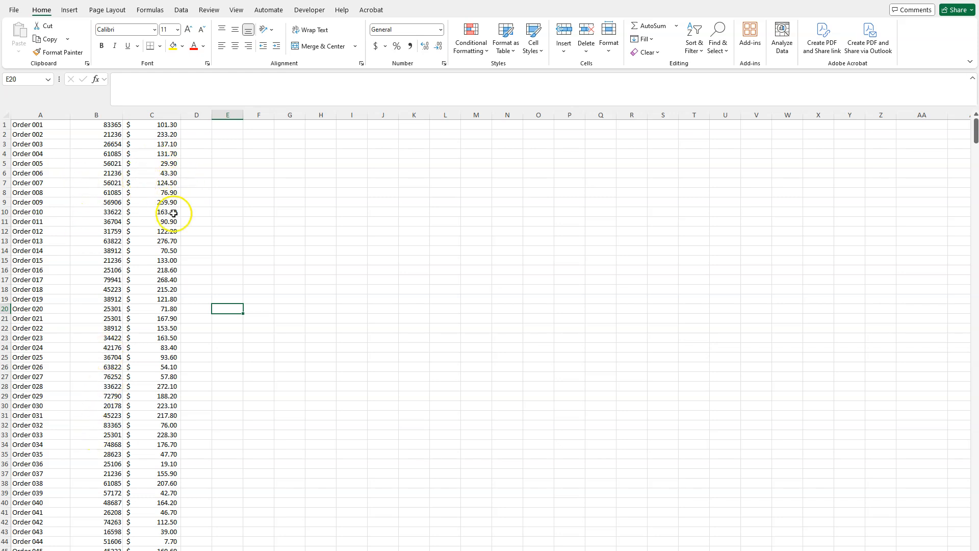
click(217, 146)
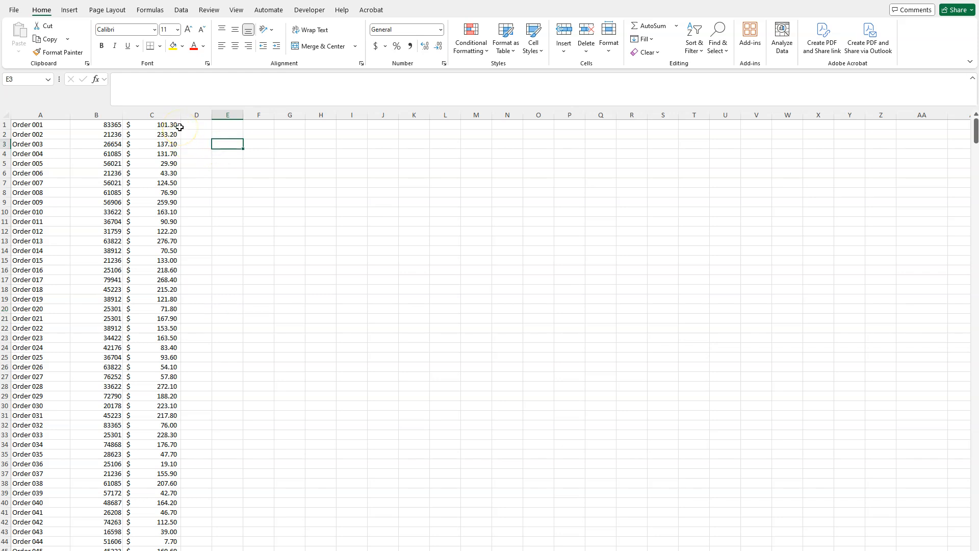
- Insert an empty row above the first order and select its cells A1:C1 for column headers
click(8, 123)
right_click(7, 123)
click(32, 222)
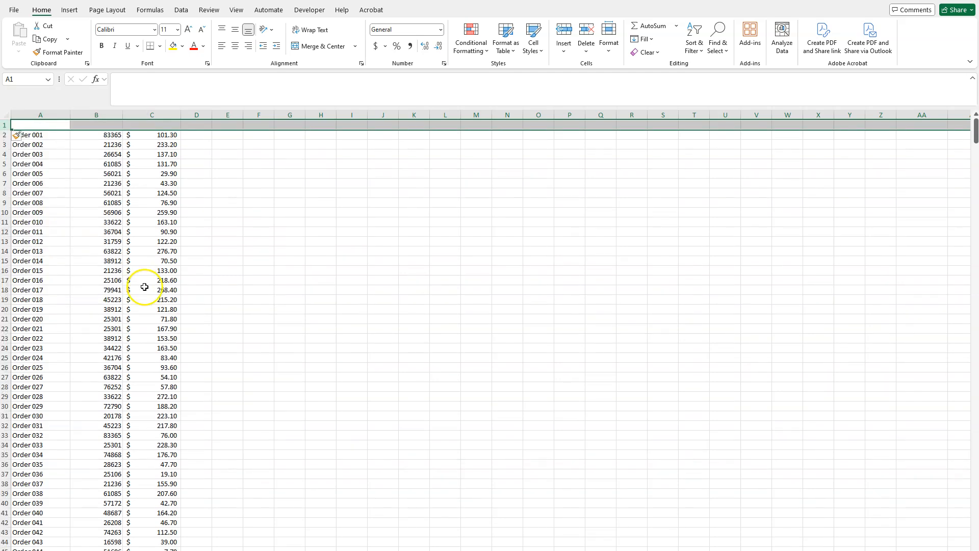
click(33, 126)
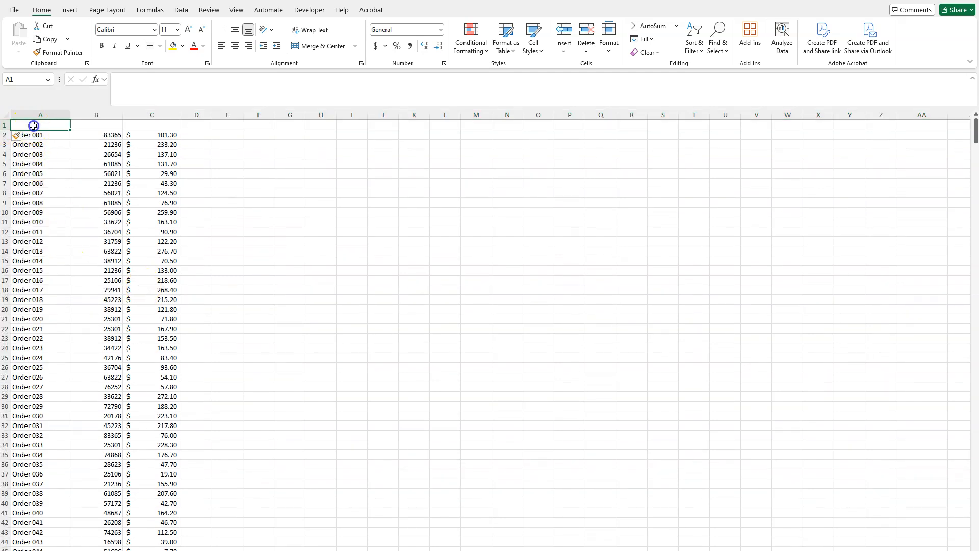
drag(33, 125, 149, 130)
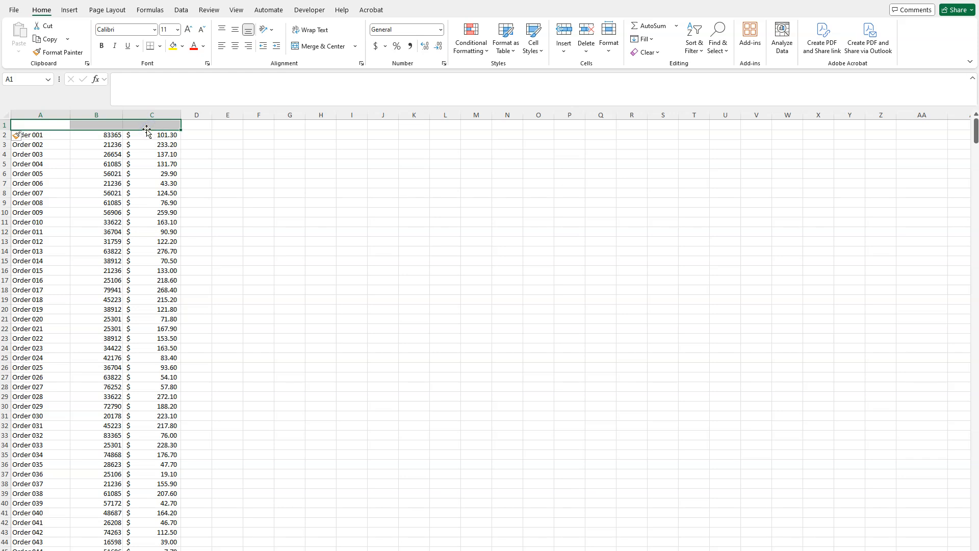
- Enter the headers Order Number, Department Function Code and Order Cost in cells A1, B1 and C1
click(57, 123)
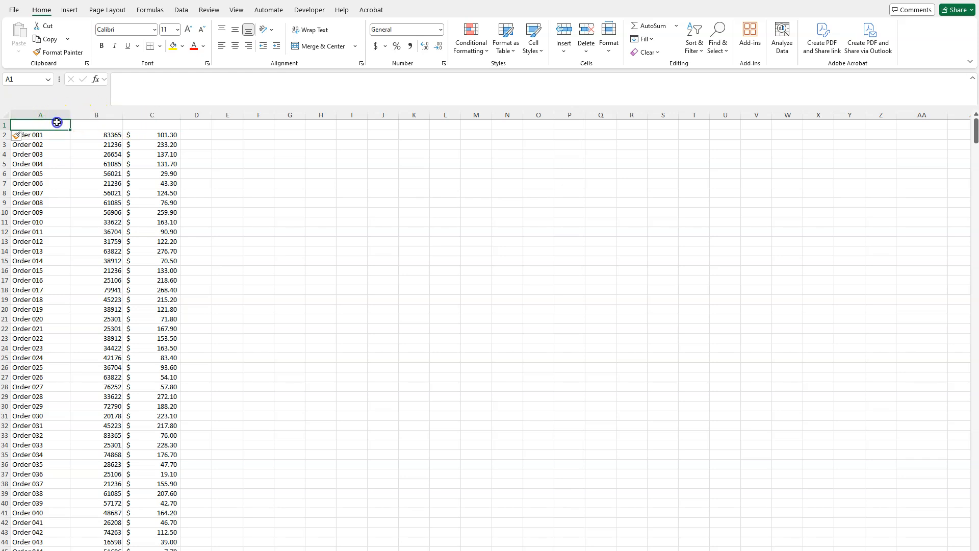
text(Order)
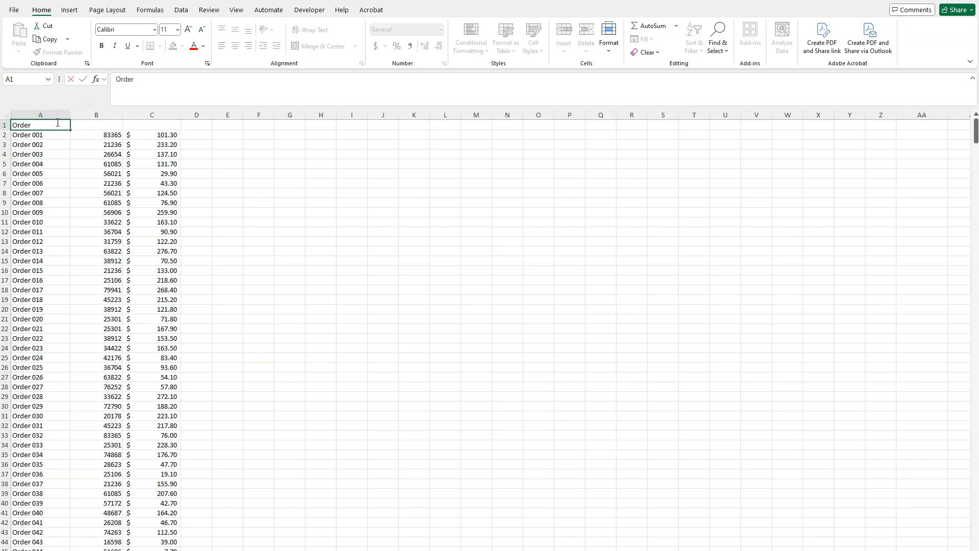
text( Number)
key(Tab)
text(D)
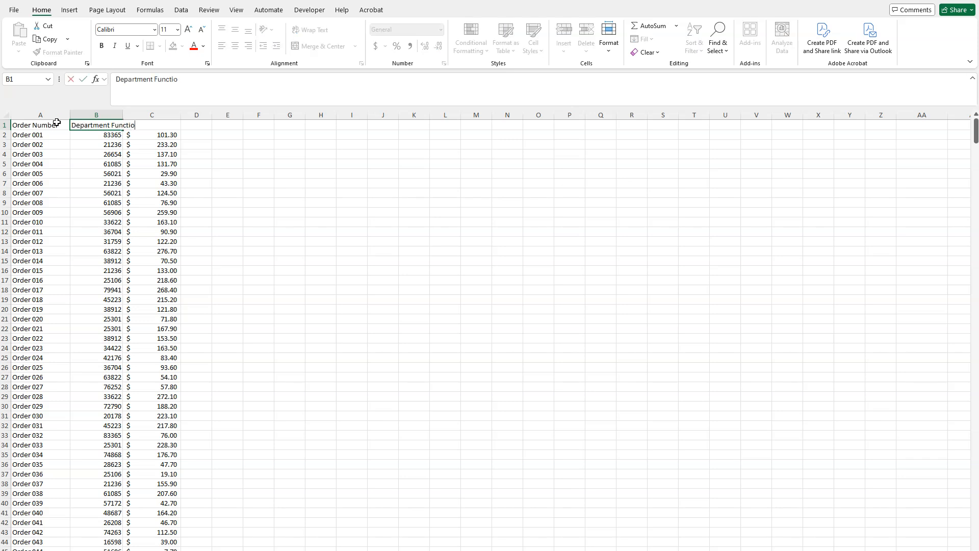
key(Tab)
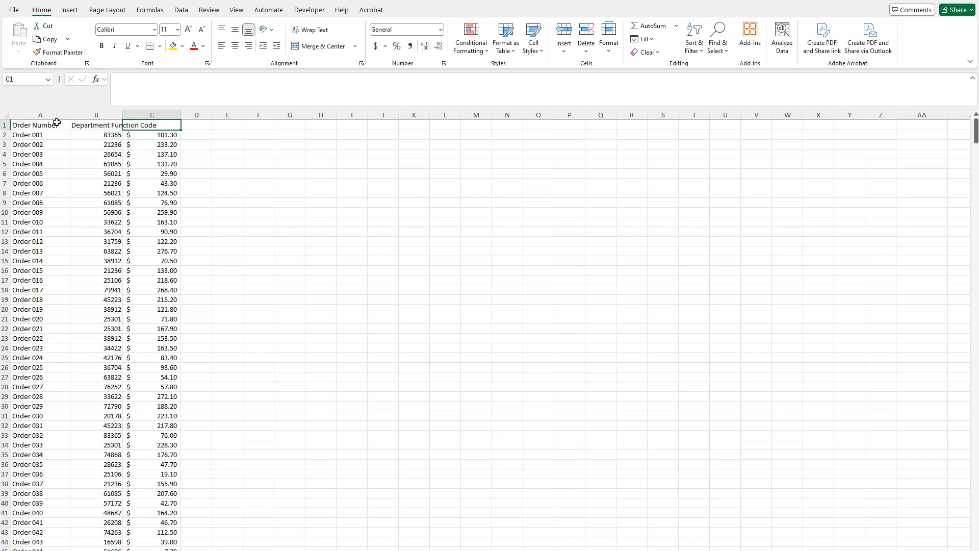
text(Order Cost)
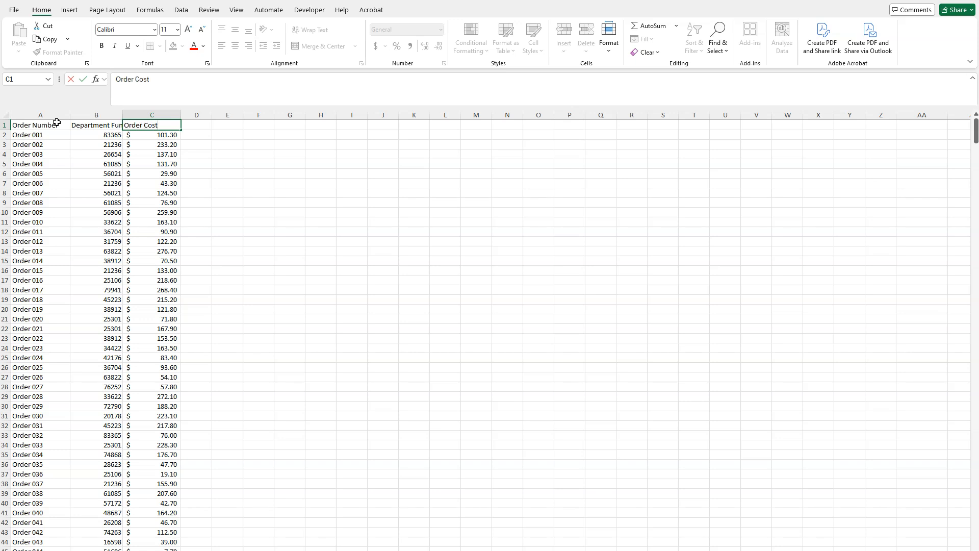
click(197, 183)
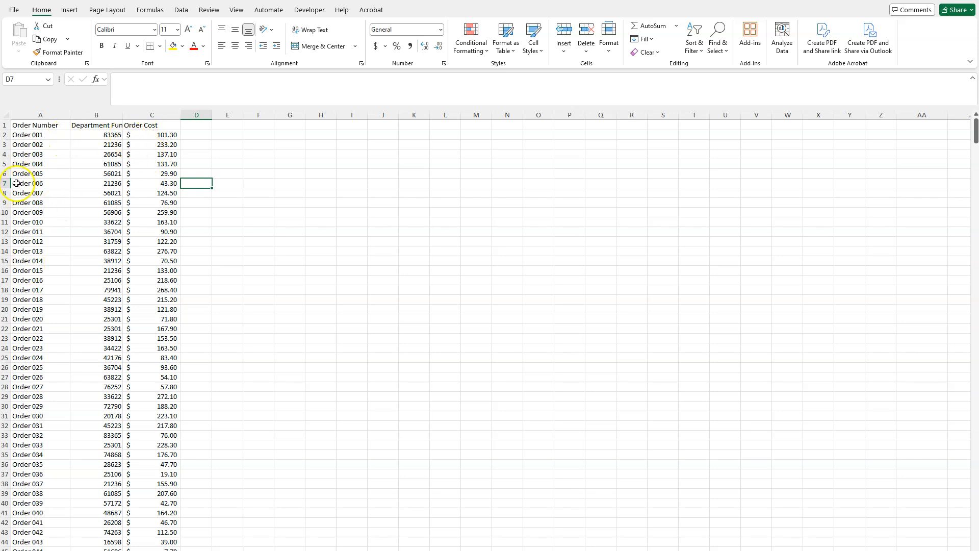
- Create a PivotTable from the range 'Data Set #2'!$A$1:$C$541 on a new worksheet
click(70, 11)
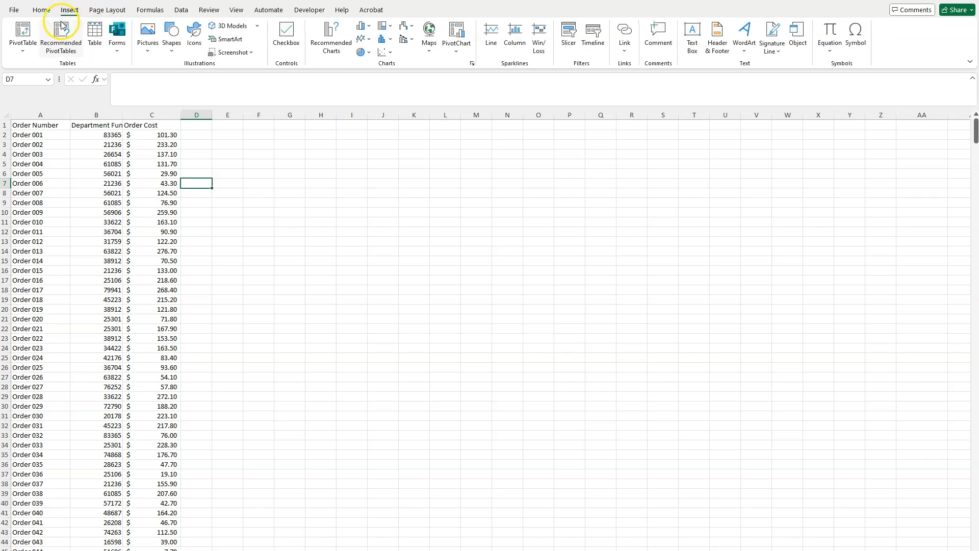
click(32, 32)
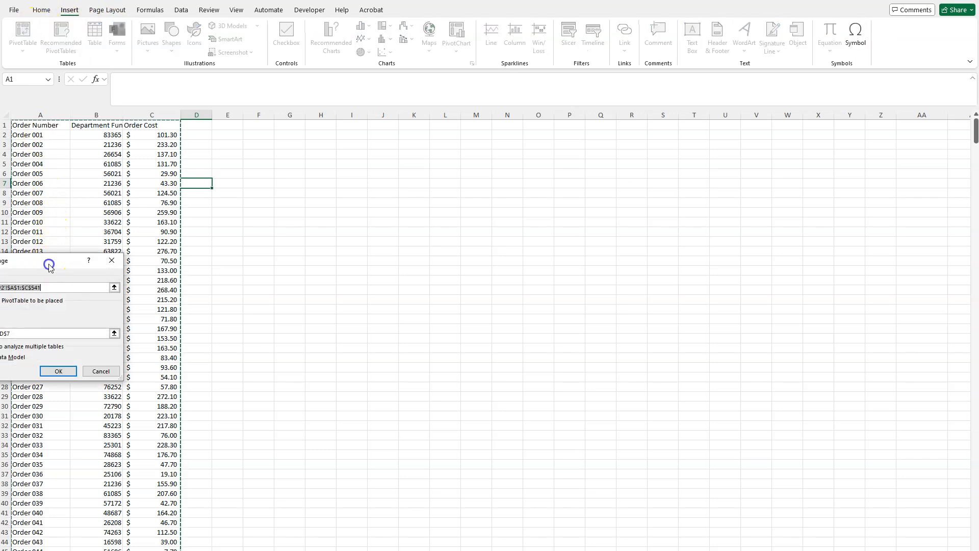
drag(49, 265, 357, 138)
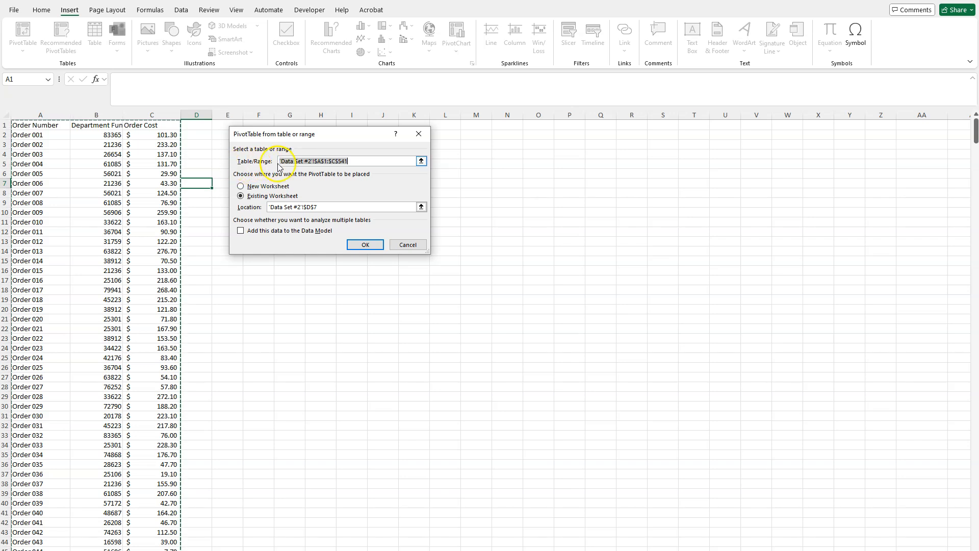
scroll(127, 183, down, 9)
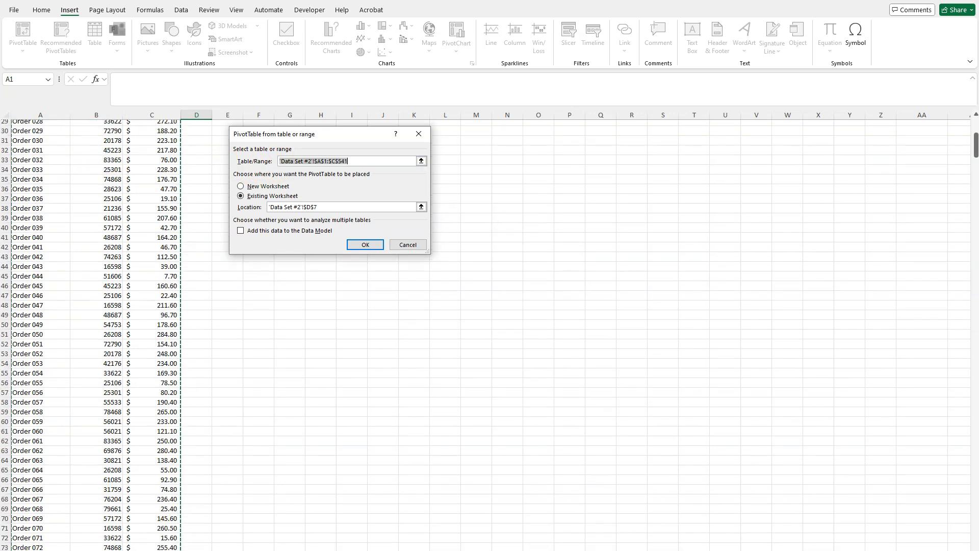
drag(976, 143, 965, 111)
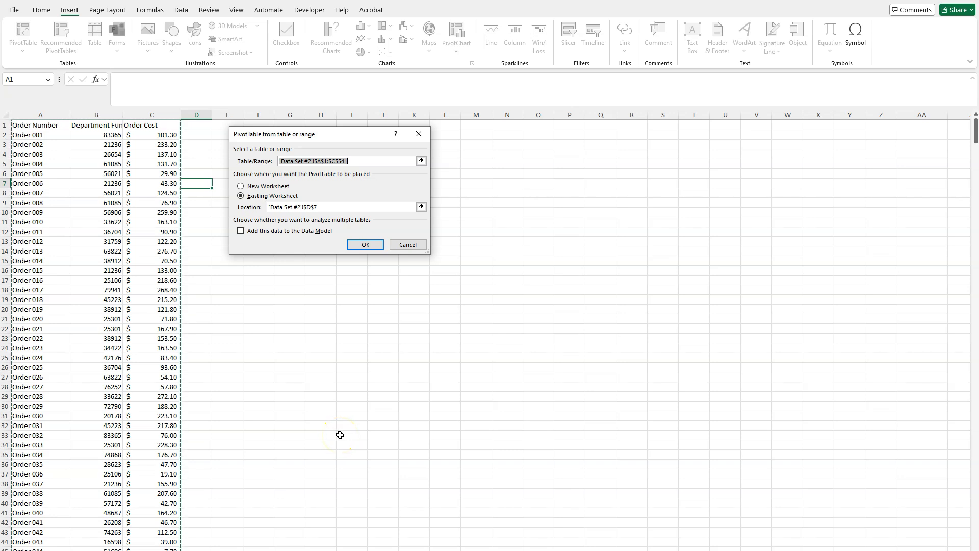
click(273, 187)
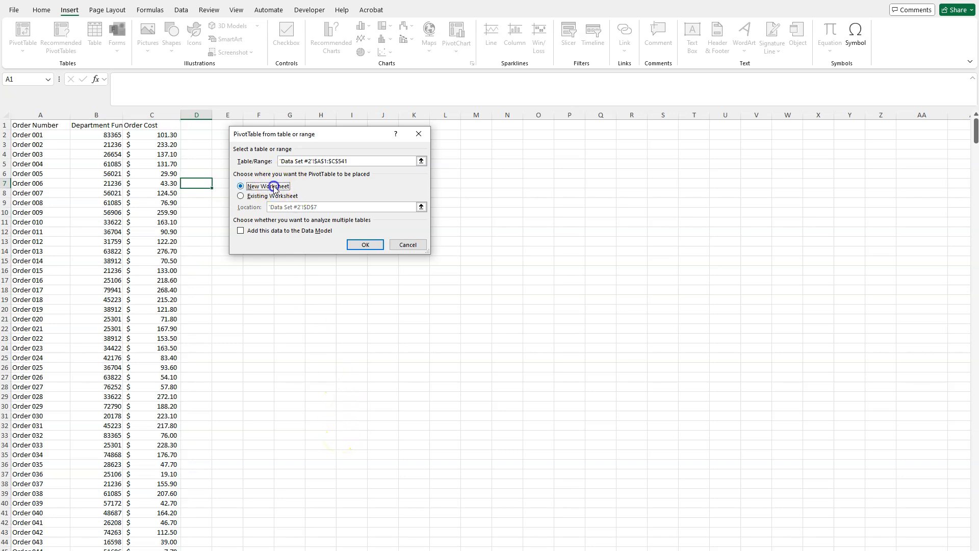
click(365, 246)
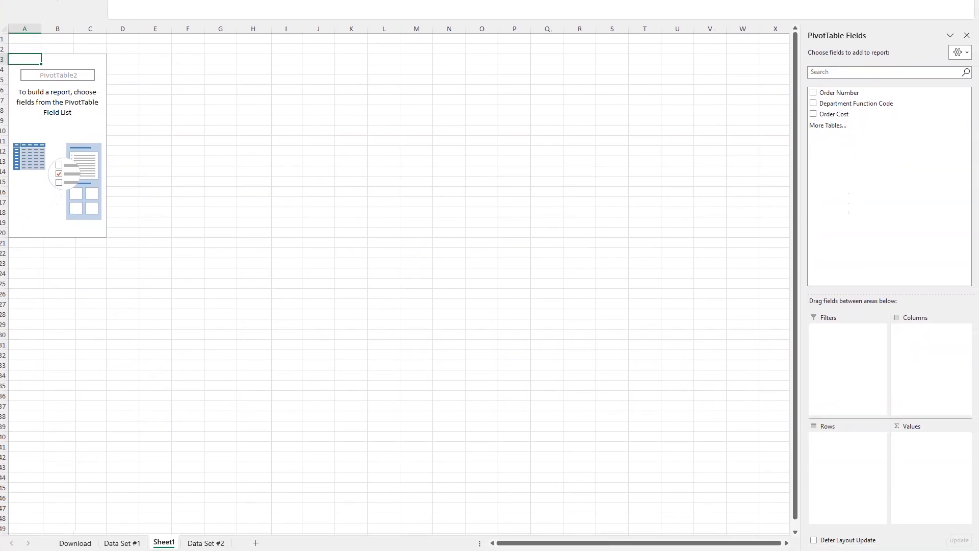
- Rename the new worksheet Pivot Table
double_click(163, 541)
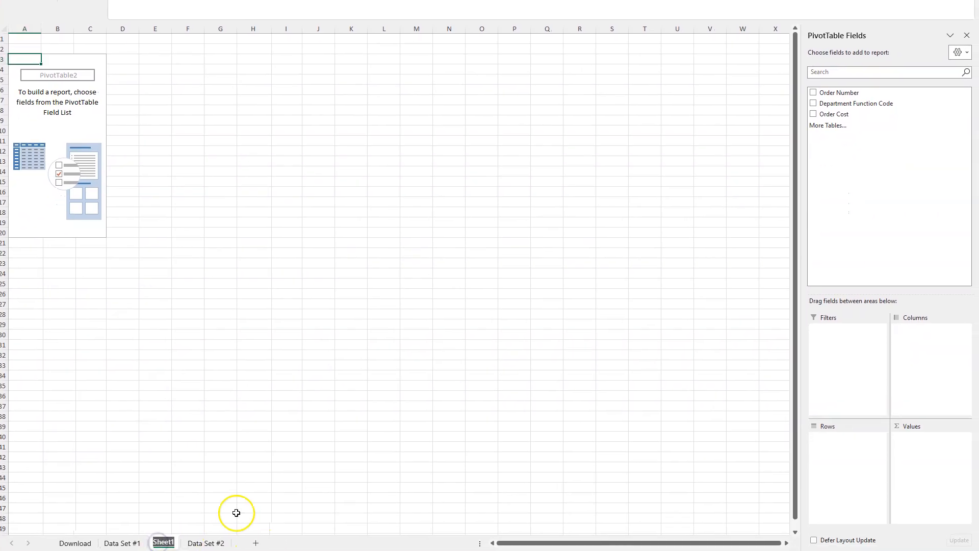
text(Pi)
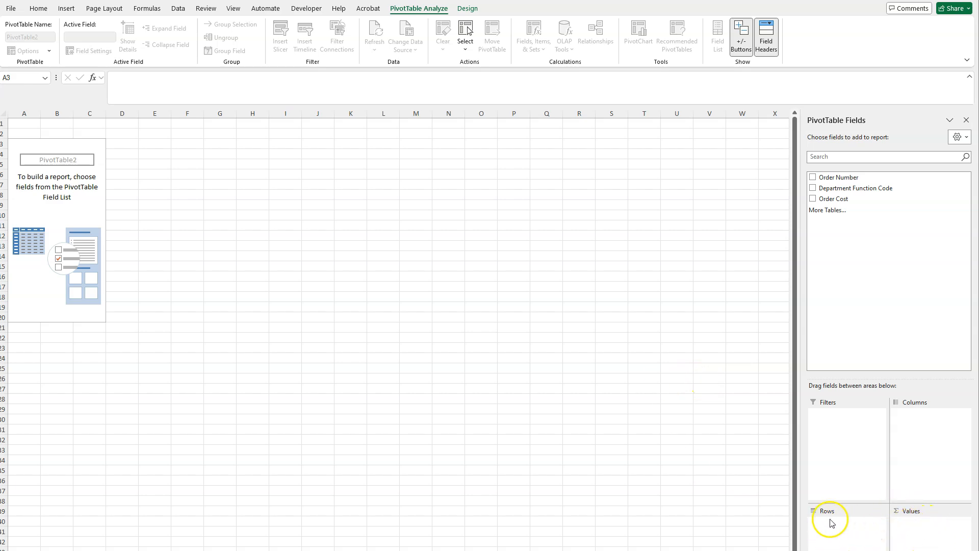
- Add Department Function Code as the PivotTable's row field and look over the resulting list of codes
click(834, 191)
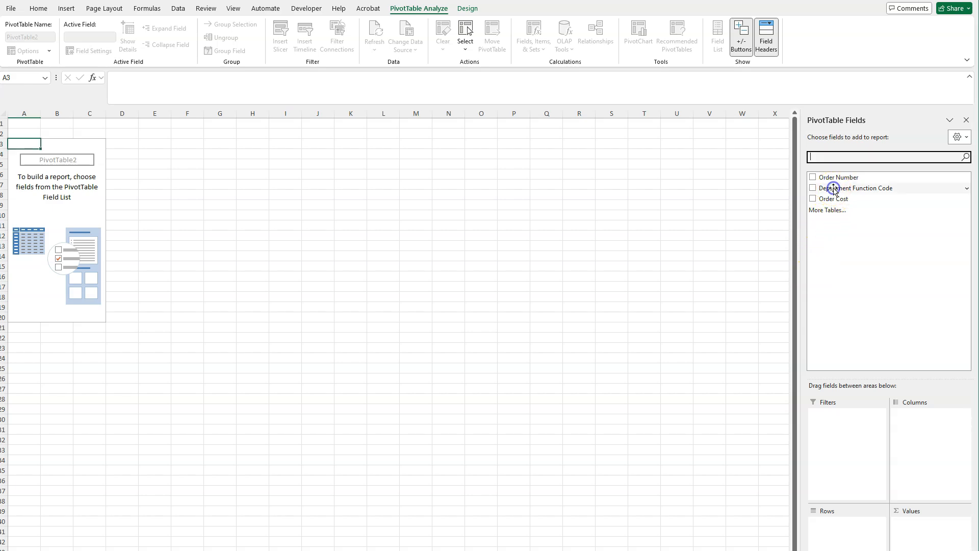
drag(835, 191, 845, 530)
click(86, 236)
scroll(75, 181, down, 6)
scroll(65, 206, up, 6)
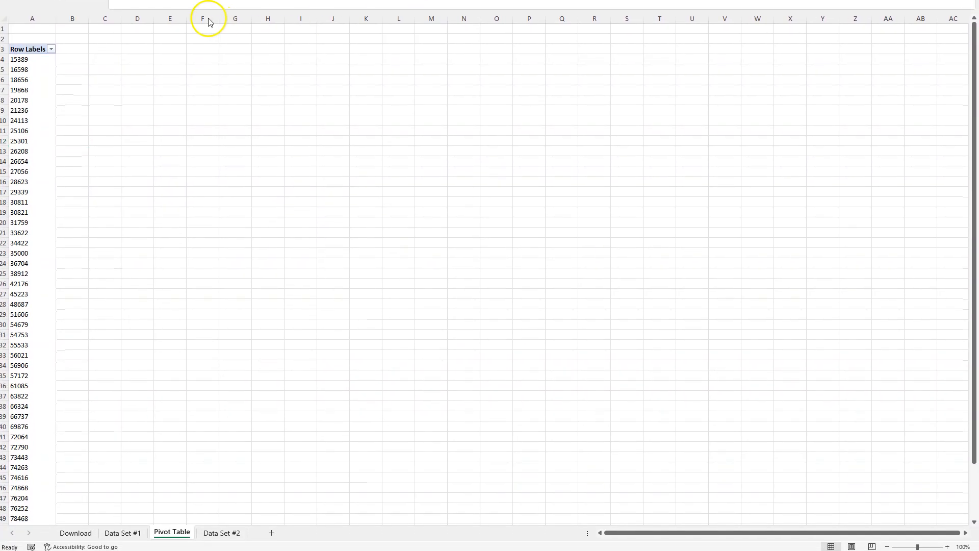
- Compare the number of function codes in the PivotTable's row labels with those in column B of Data Set #1
drag(39, 62, 38, 499)
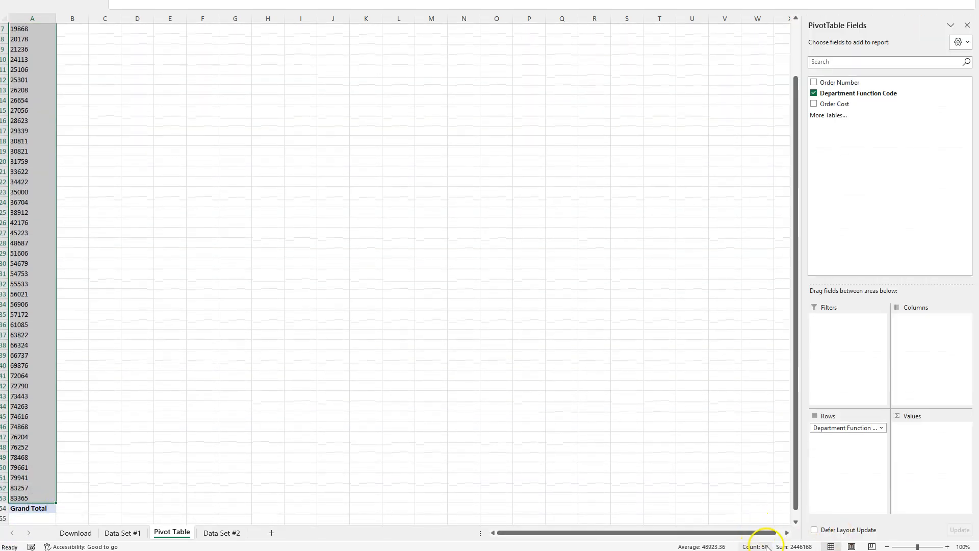
click(125, 532)
scroll(199, 466, down, 1)
drag(190, 481, 193, 39)
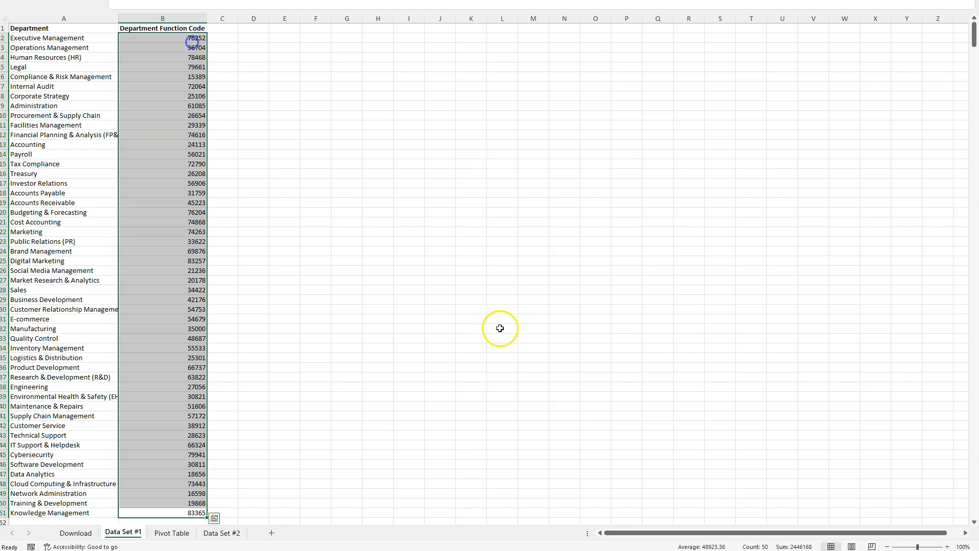
click(172, 532)
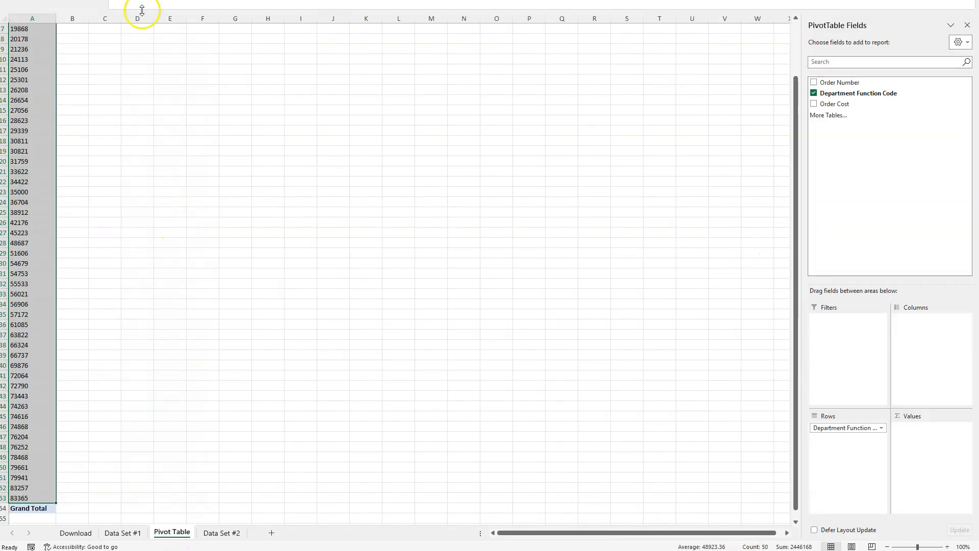
scroll(48, 95, up, 2)
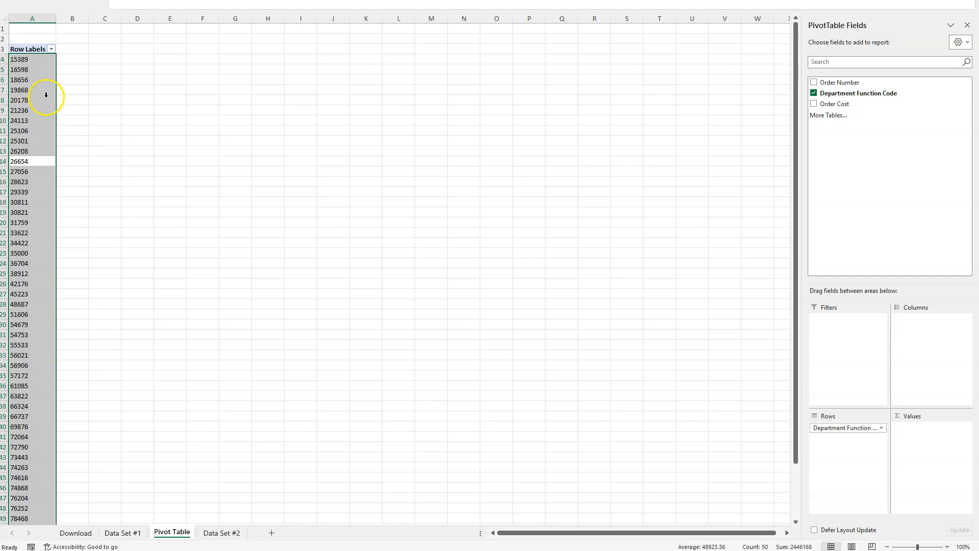
- Review the list of unique department function codes in the PivotTable's row labels
click(72, 90)
click(132, 89)
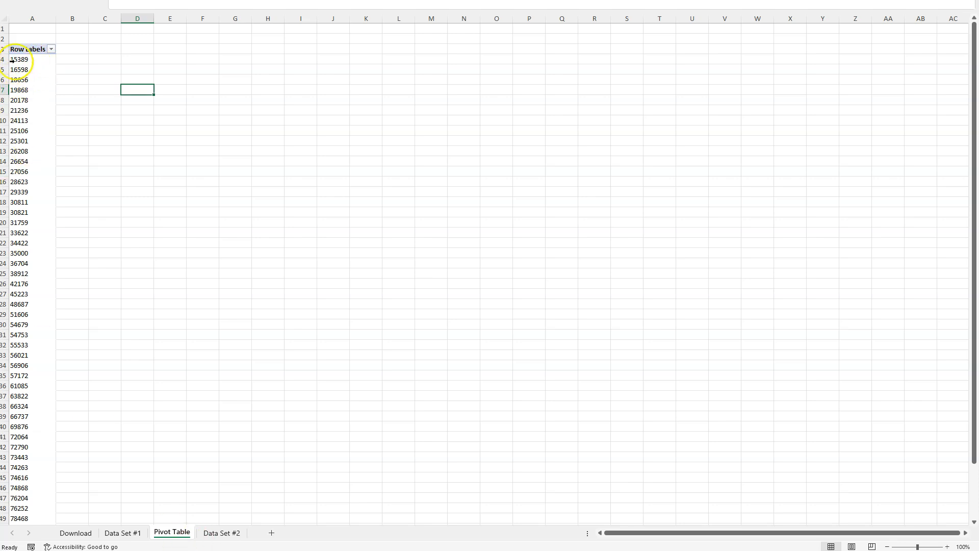
scroll(10, 58, down, 7)
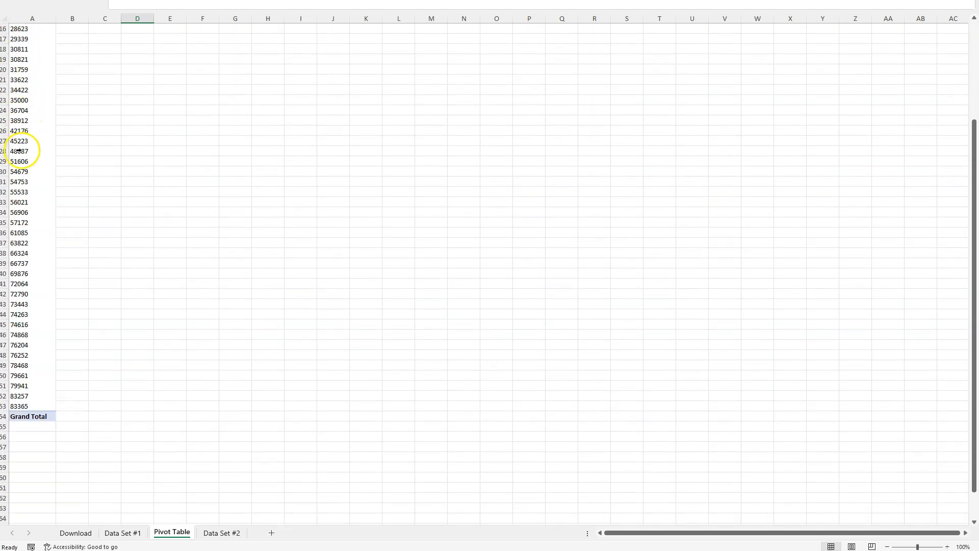
scroll(25, 329, up, 7)
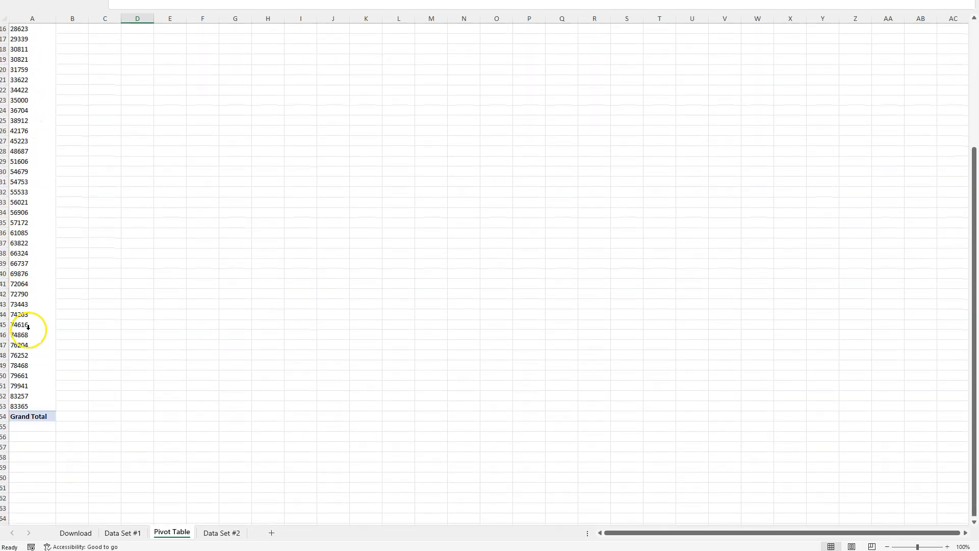
click(26, 56)
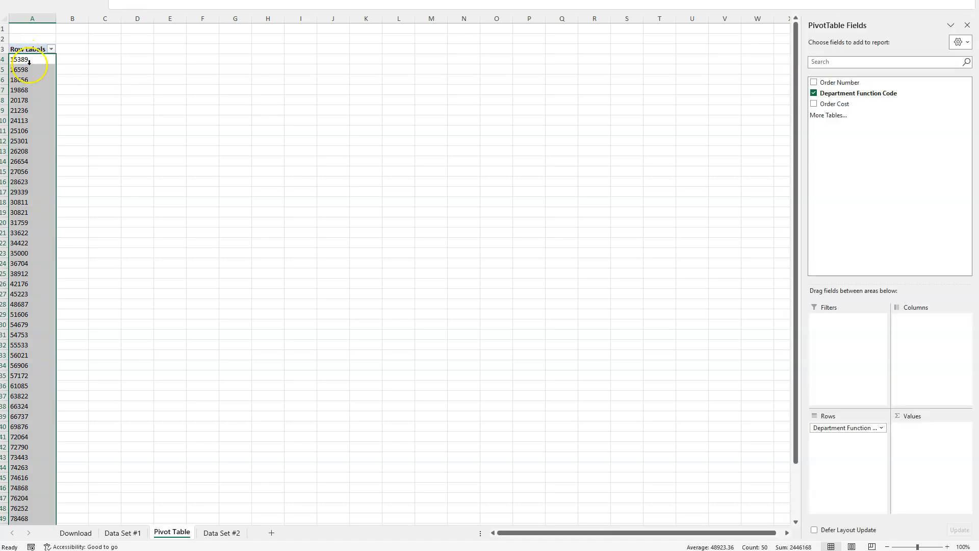
click(236, 191)
click(128, 70)
click(63, 50)
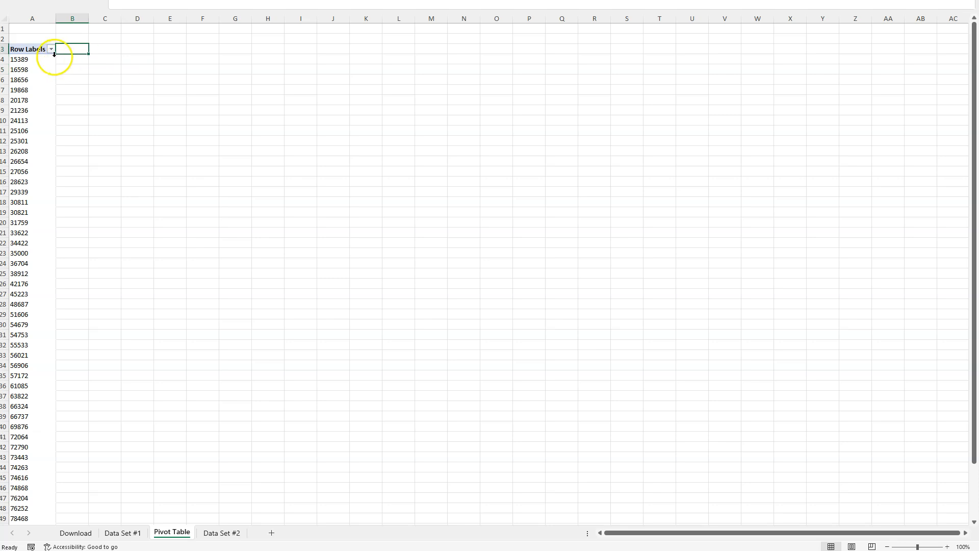
- Add Order Cost to the PivotTable's values as a sum and check the totals for codes 25106 and 25301
click(28, 66)
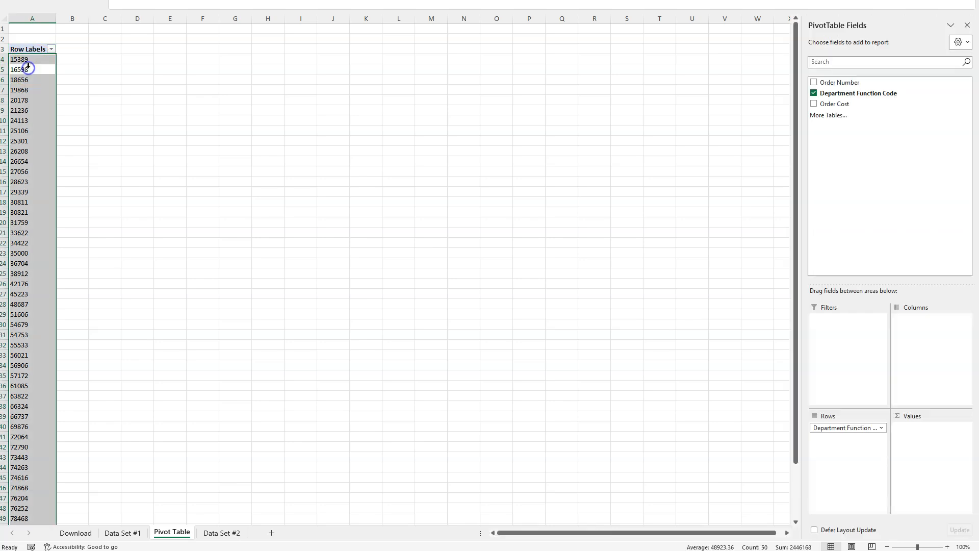
click(38, 103)
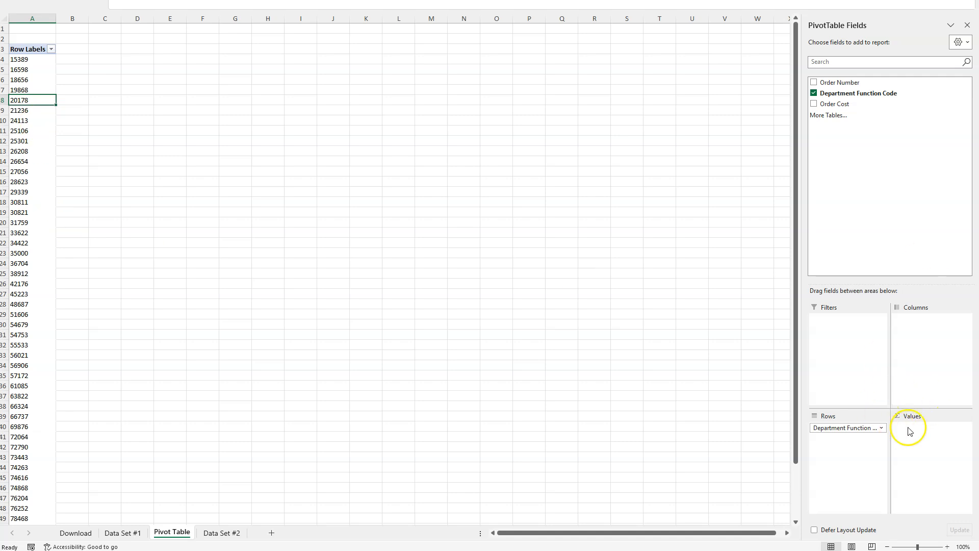
drag(830, 104, 931, 427)
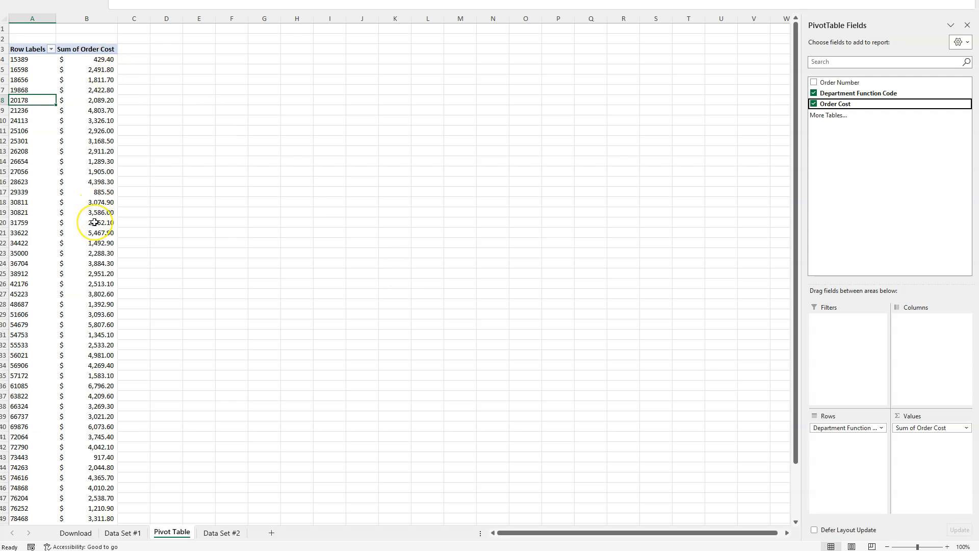
mouse_move(95, 222)
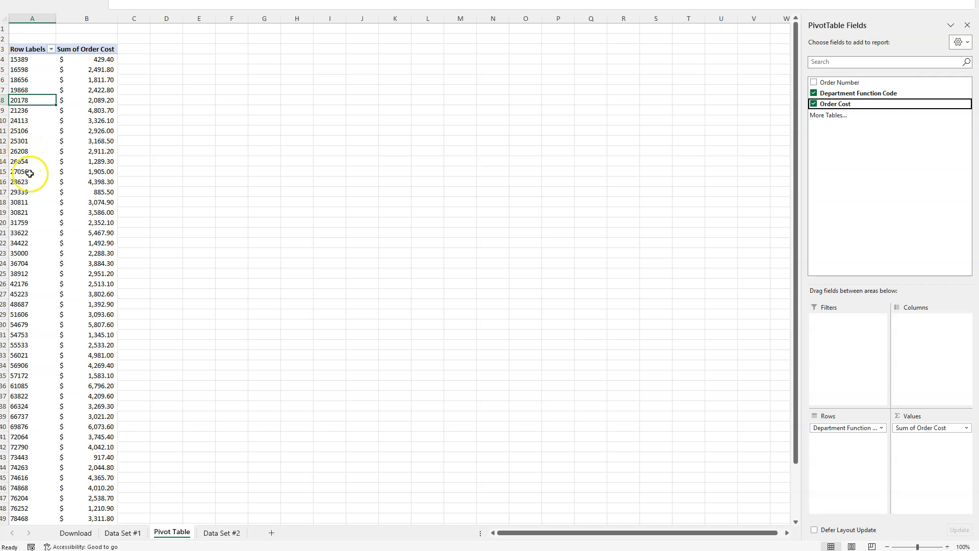
click(28, 132)
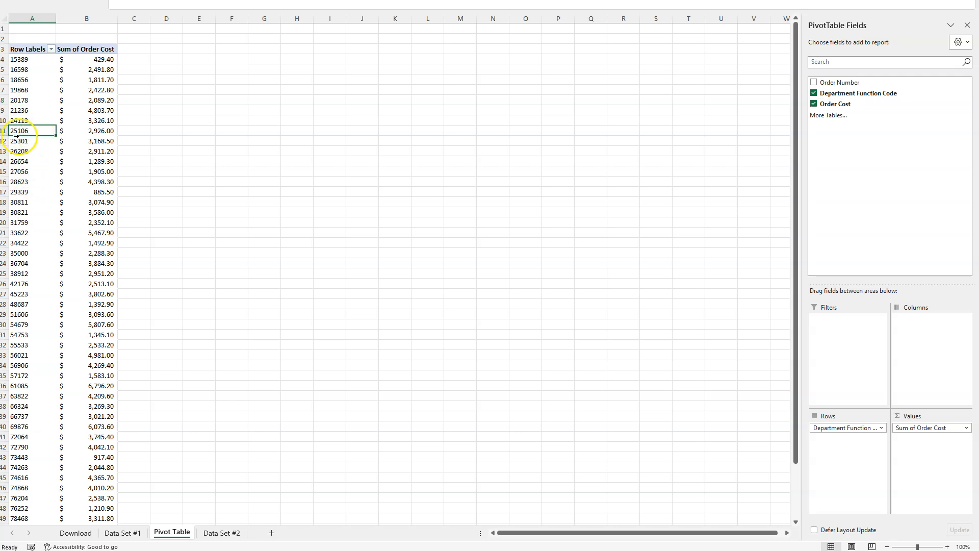
click(37, 144)
click(78, 131)
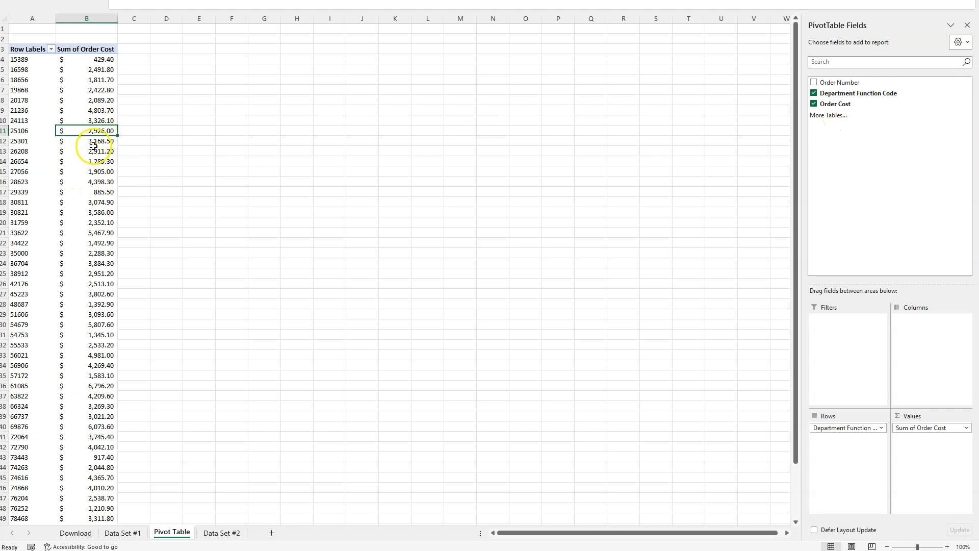
- Summarize the Order Cost value field by Count and look through the order counts down to the grand total
click(965, 428)
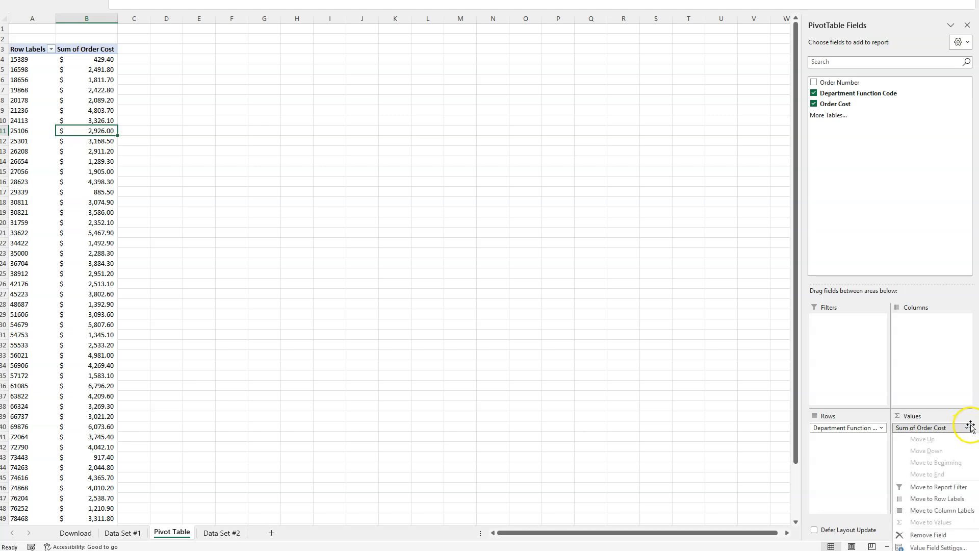
click(931, 547)
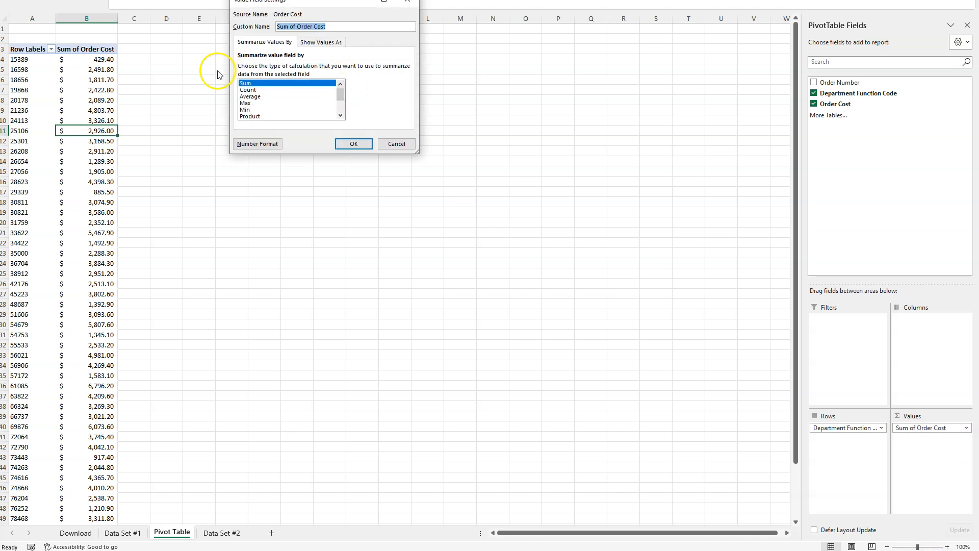
click(248, 90)
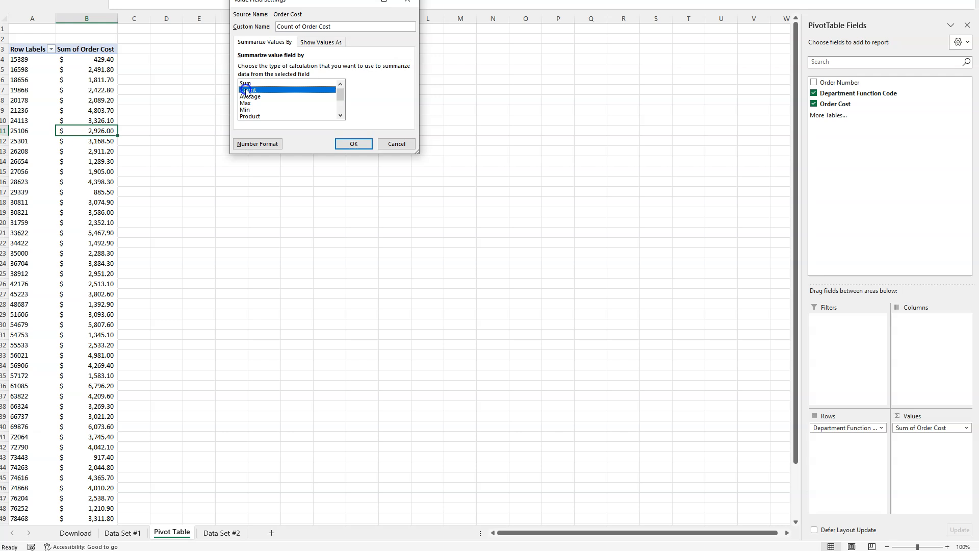
click(350, 142)
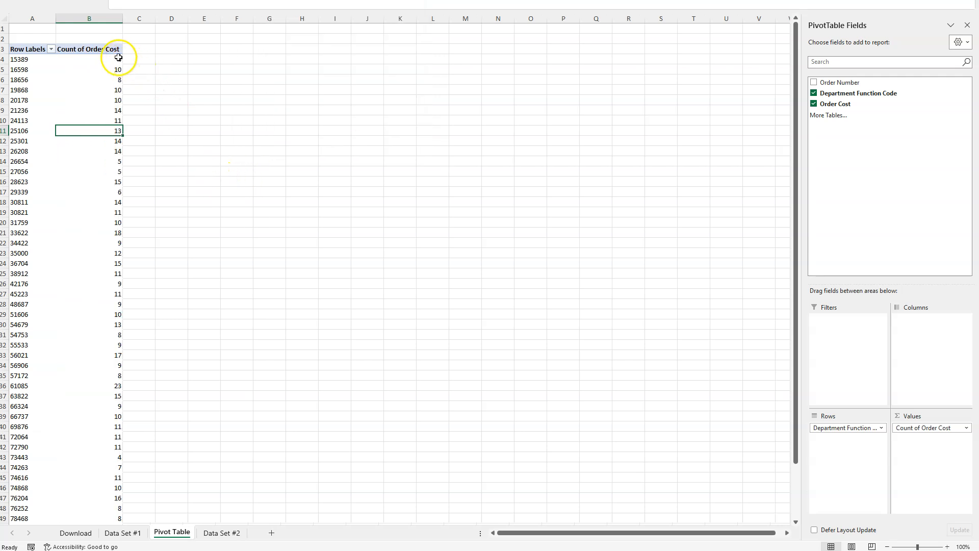
scroll(107, 190, down, 3)
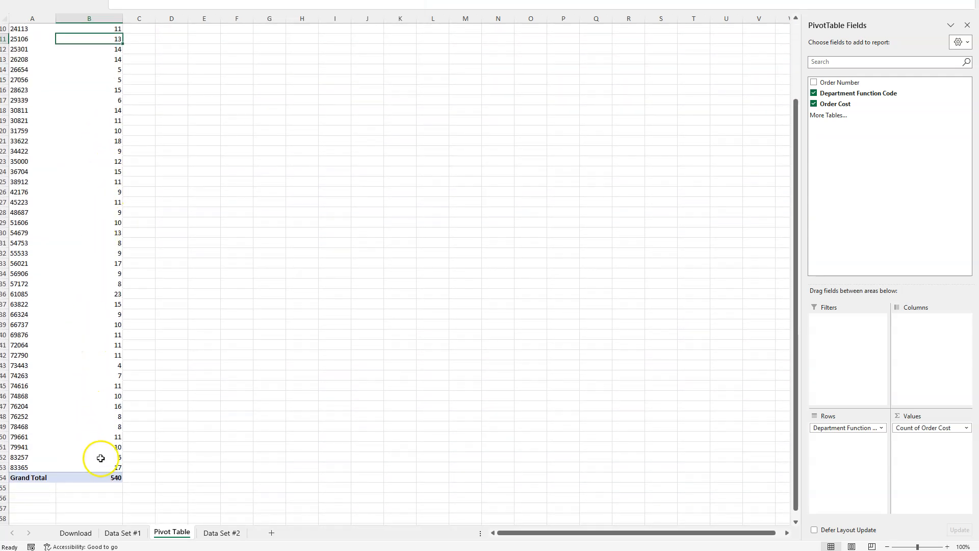
scroll(102, 462, up, 3)
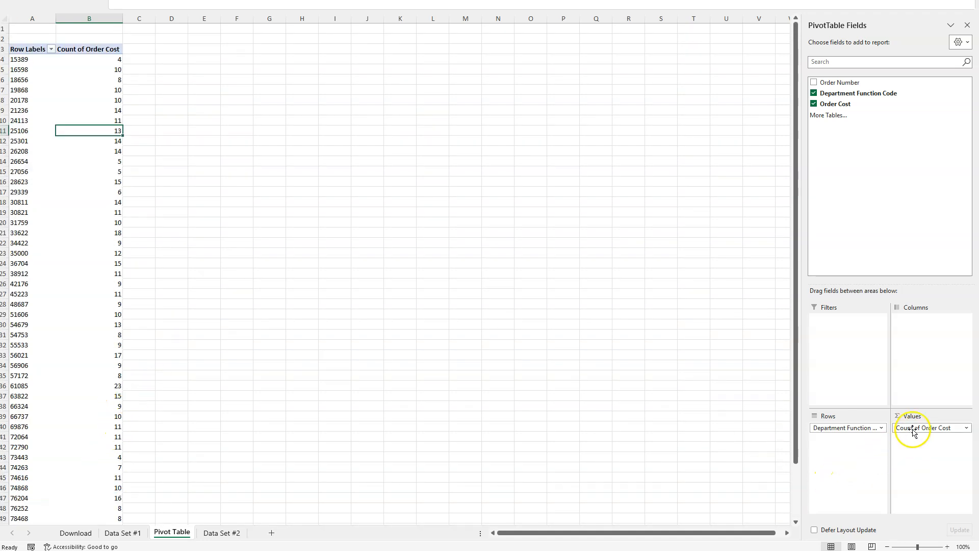
- Summarize the Order Cost value field by Average and look through the average cost per function code
click(965, 428)
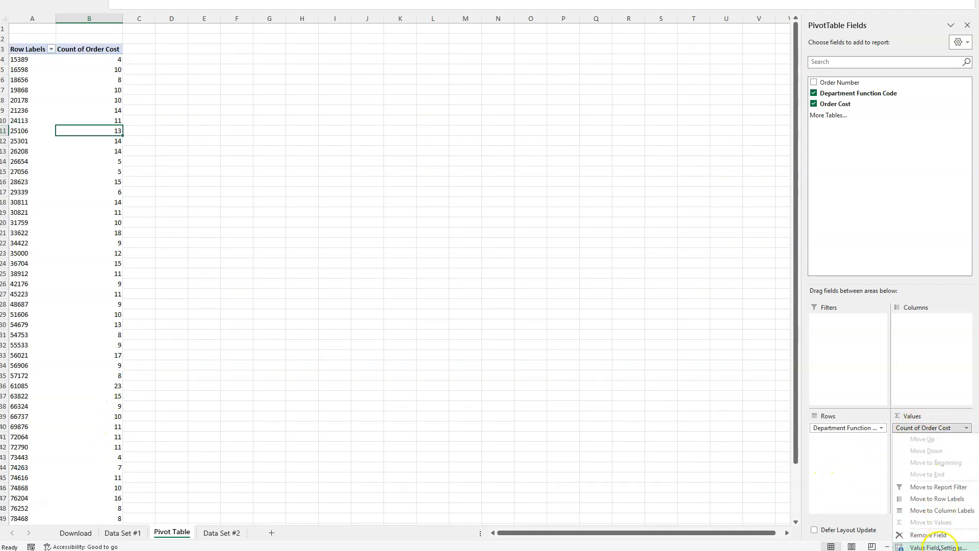
click(913, 542)
click(257, 96)
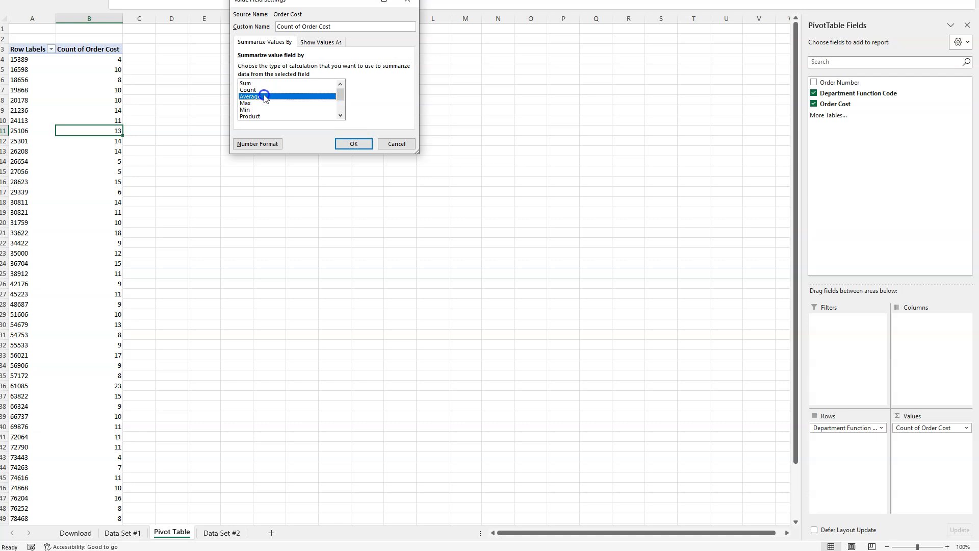
click(353, 143)
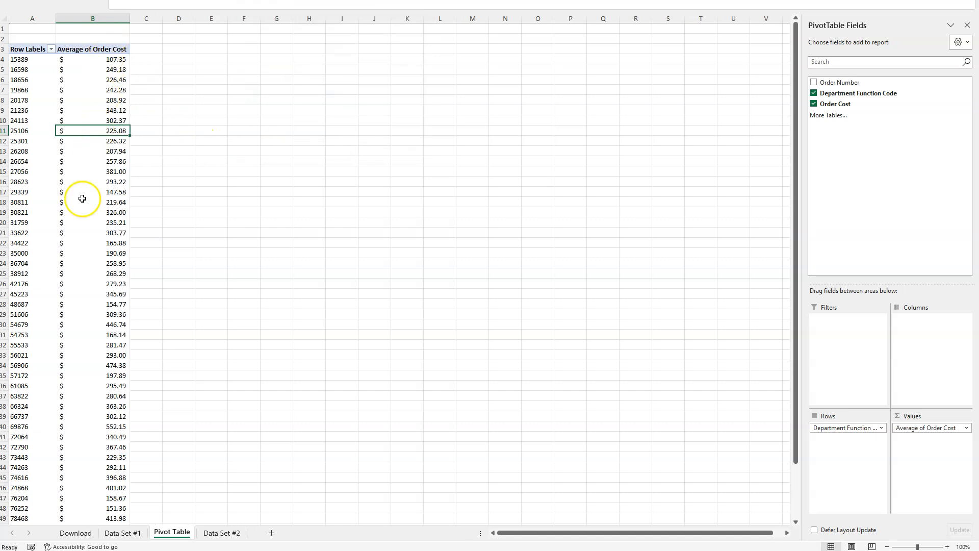
scroll(207, 435, down, 3)
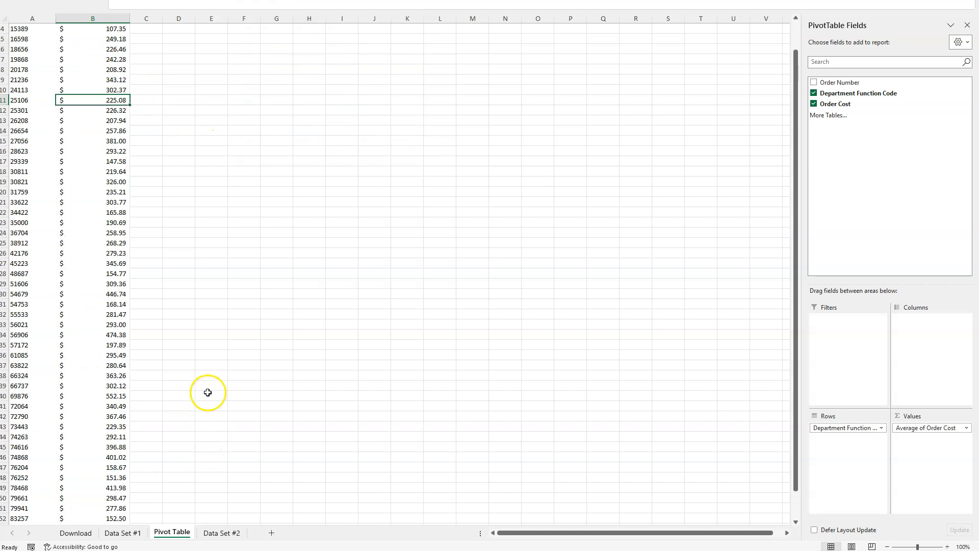
scroll(208, 398, up, 3)
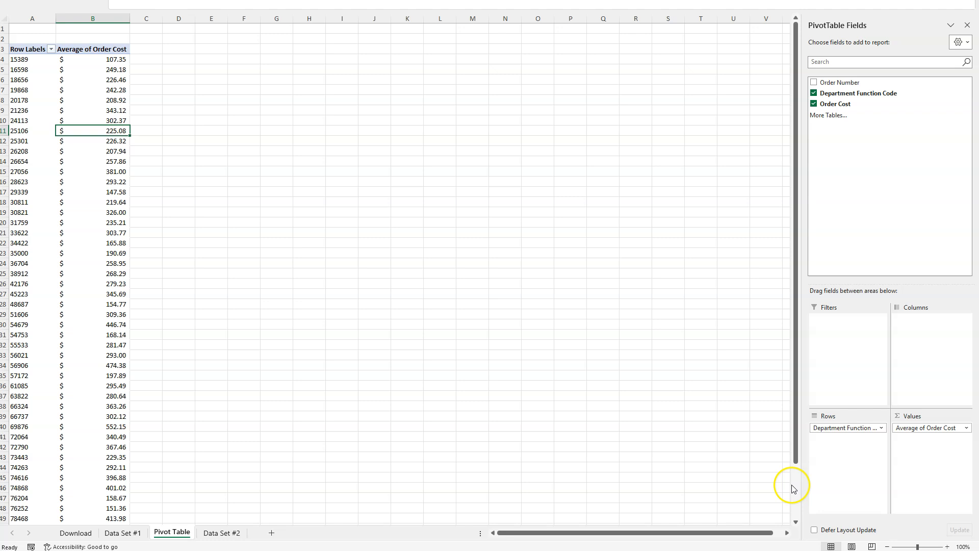
- Set the Order Cost value field back to being summarized by Sum
click(967, 428)
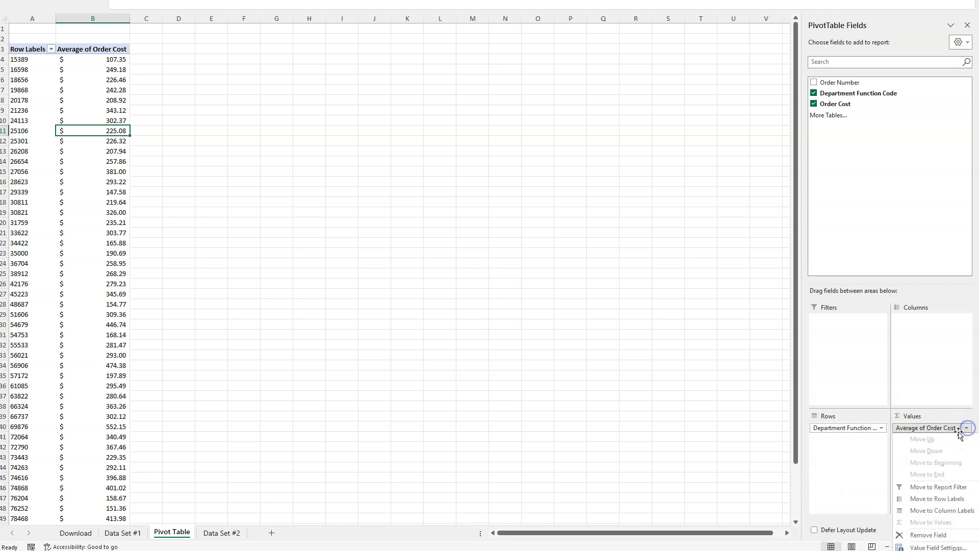
click(925, 547)
click(271, 84)
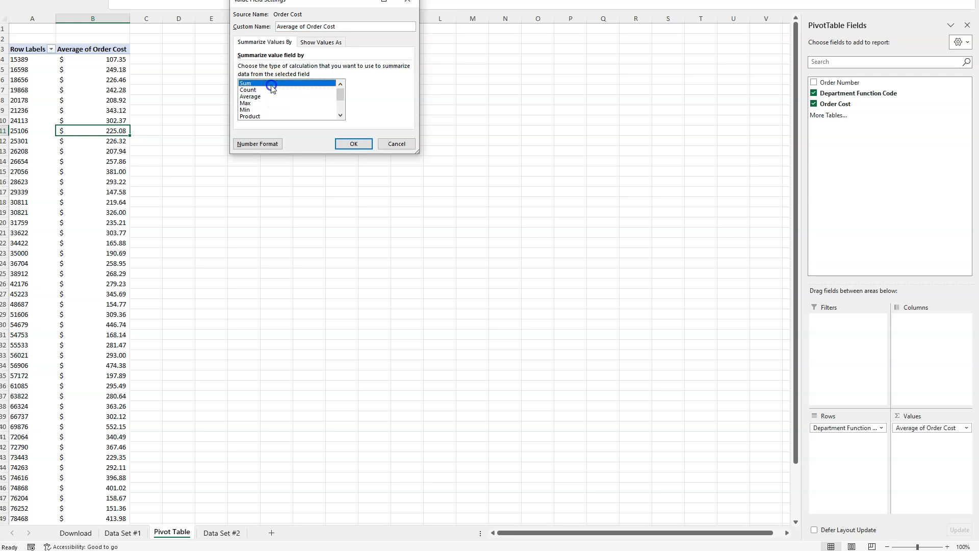
click(354, 144)
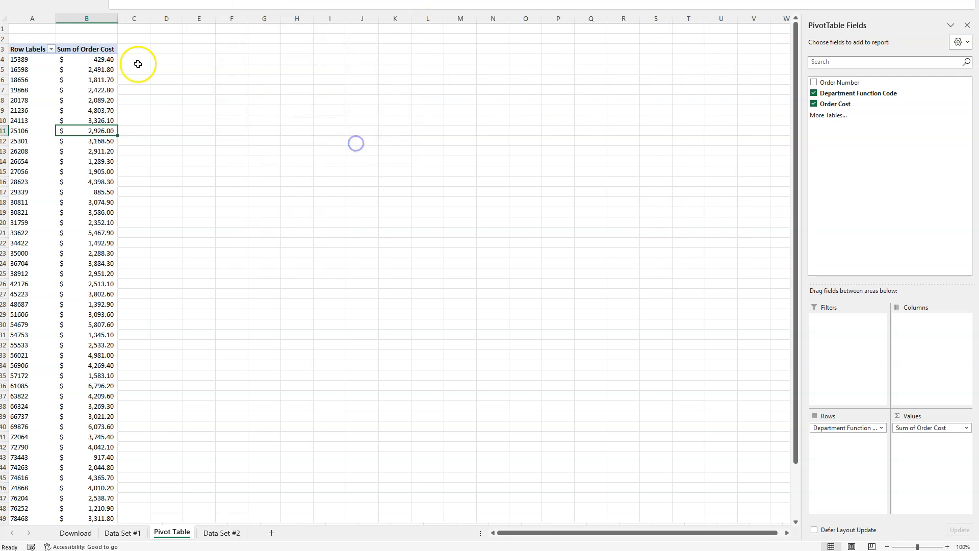
- View the department names and function codes on Data Set #1, then return to the Pivot Table sheet
click(135, 532)
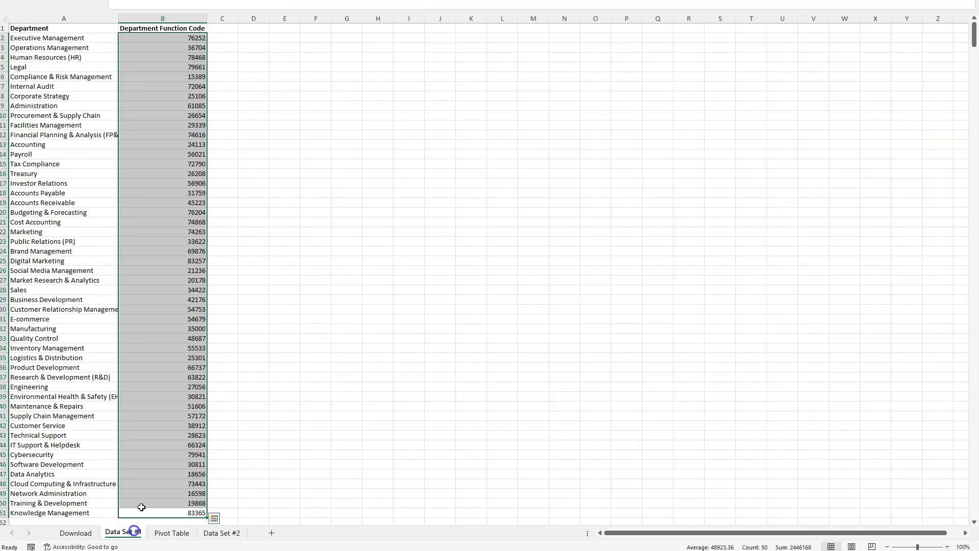
click(163, 535)
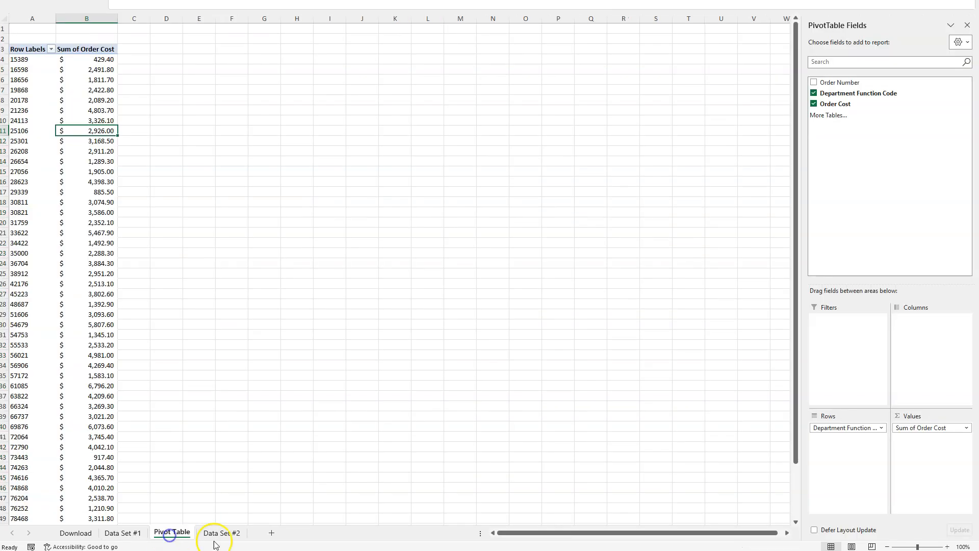
- View the order list on Data Set #2, then return to the Pivot Table sheet
click(222, 533)
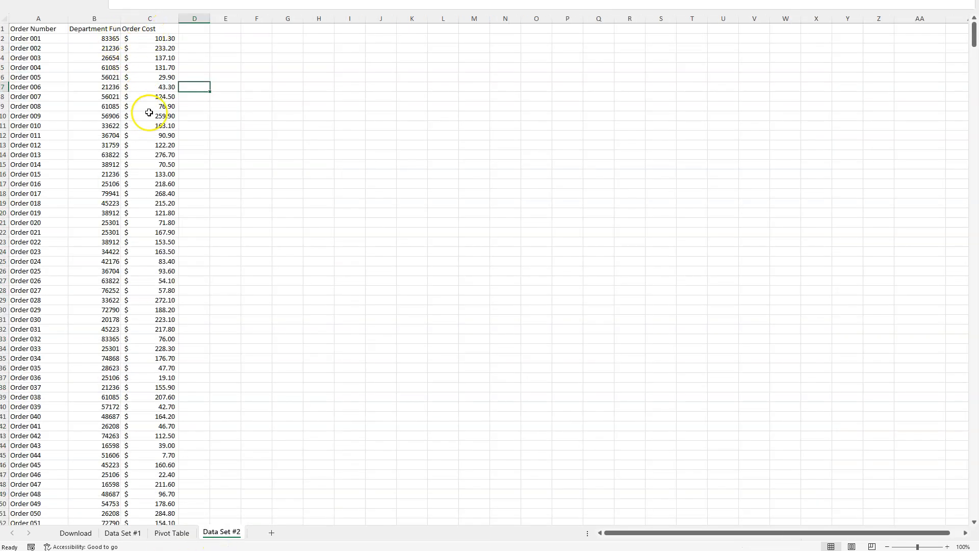
click(172, 533)
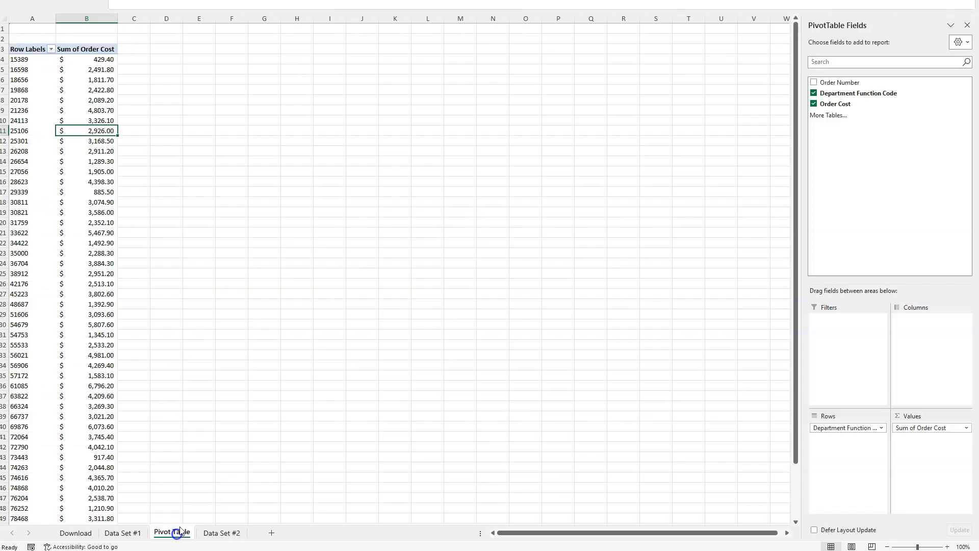
click(297, 212)
click(123, 71)
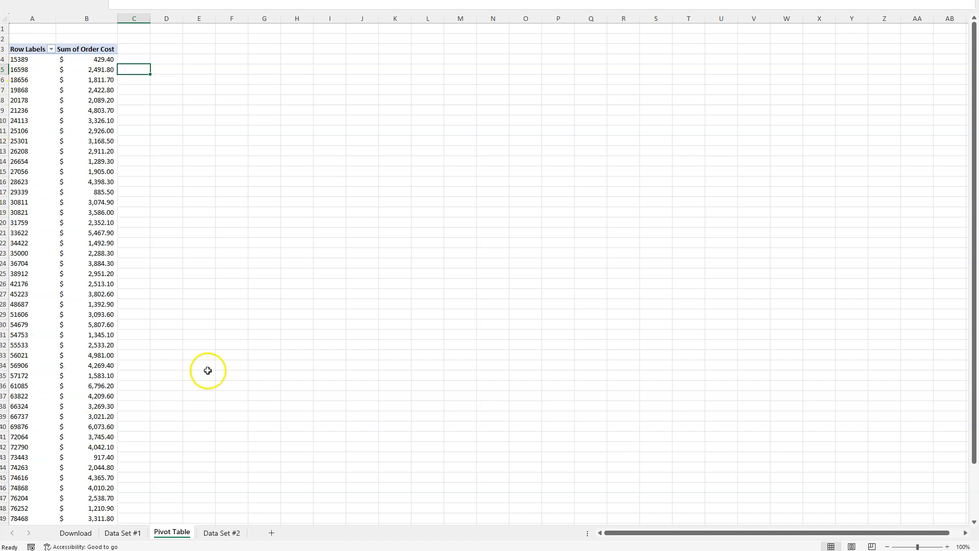
click(217, 313)
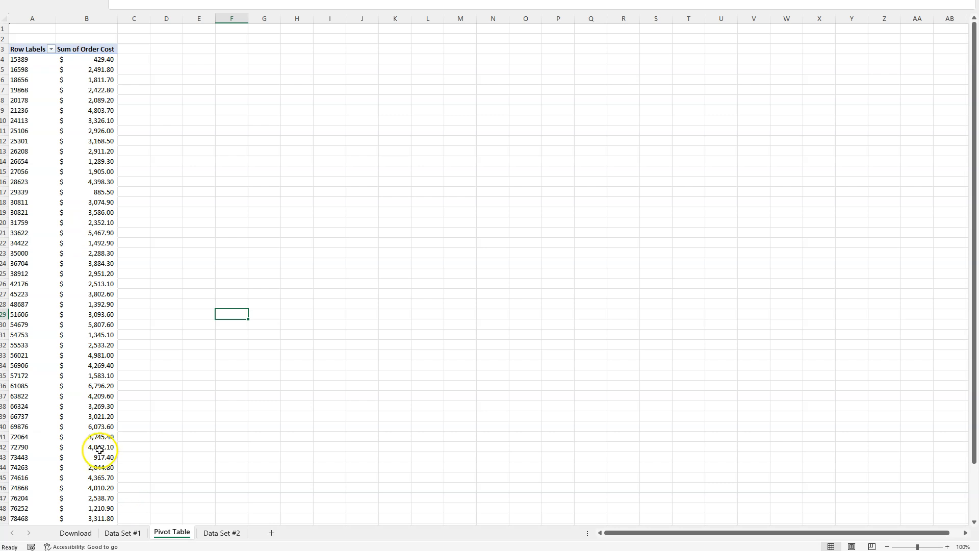
- Copy the function codes and their order cost sums from the PivotTable into a new sheet, starting at cell B2
click(32, 59)
click(26, 57)
drag(40, 60, 100, 491)
key(ctrl+c)
click(270, 532)
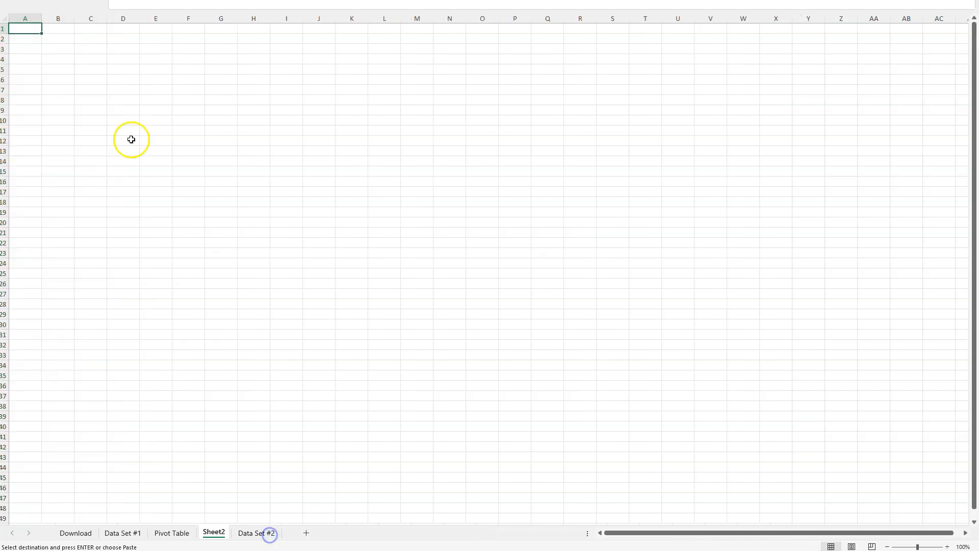
click(63, 48)
click(59, 40)
key(ctrl+v)
- Fit column C to its cost values and widen the empty column A on the new sheet
click(106, 110)
double_click(107, 19)
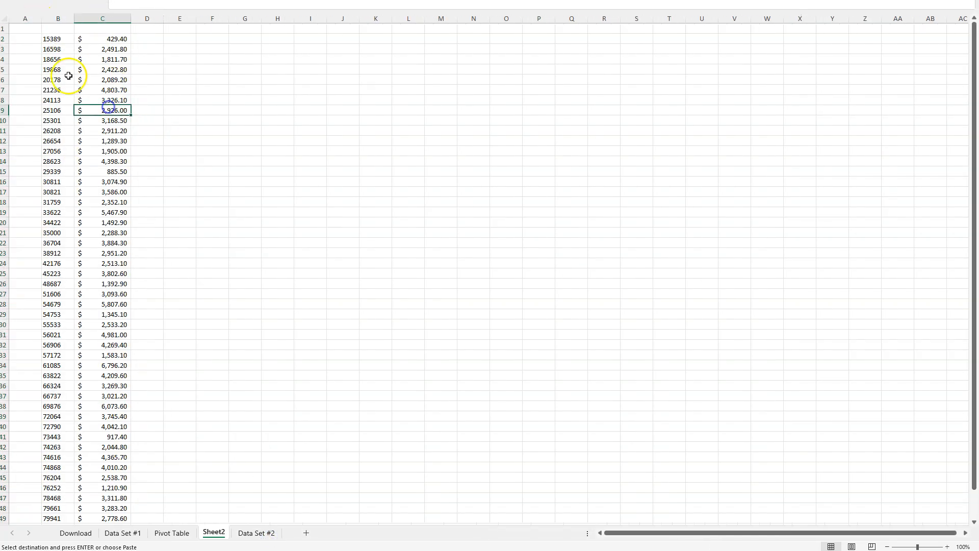
click(26, 37)
drag(42, 20, 57, 347)
- Compare the pasted function codes on Sheet2 with the departments and function codes on Data Set #1
click(55, 37)
drag(101, 38, 88, 313)
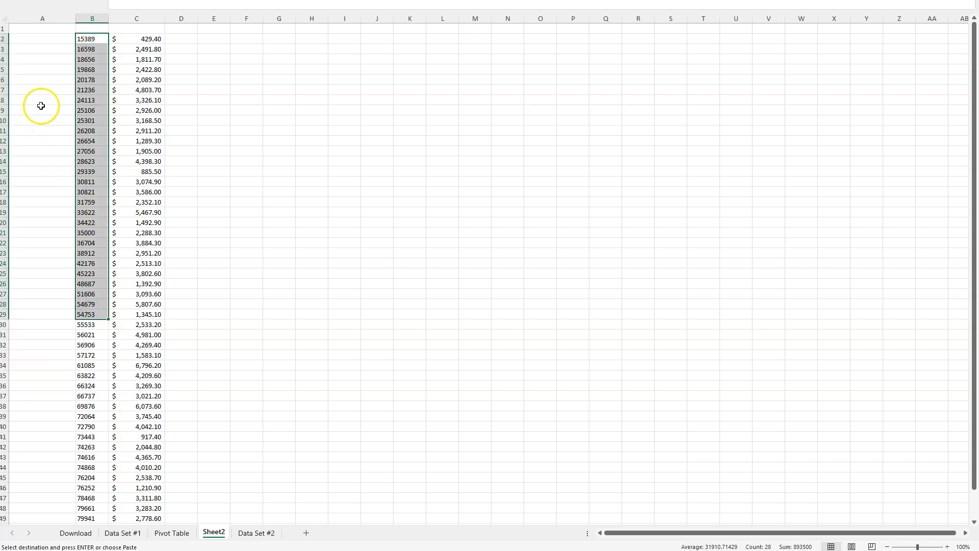
click(41, 39)
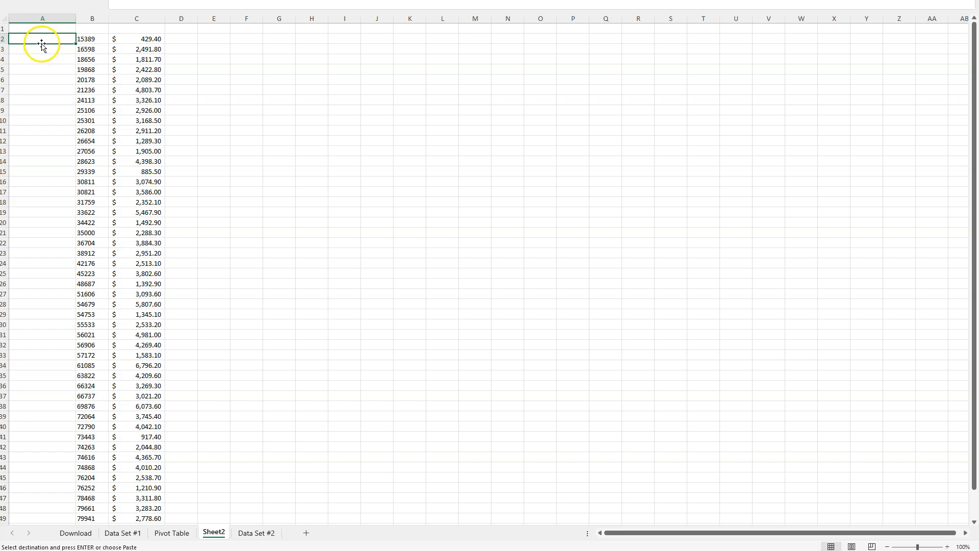
click(103, 38)
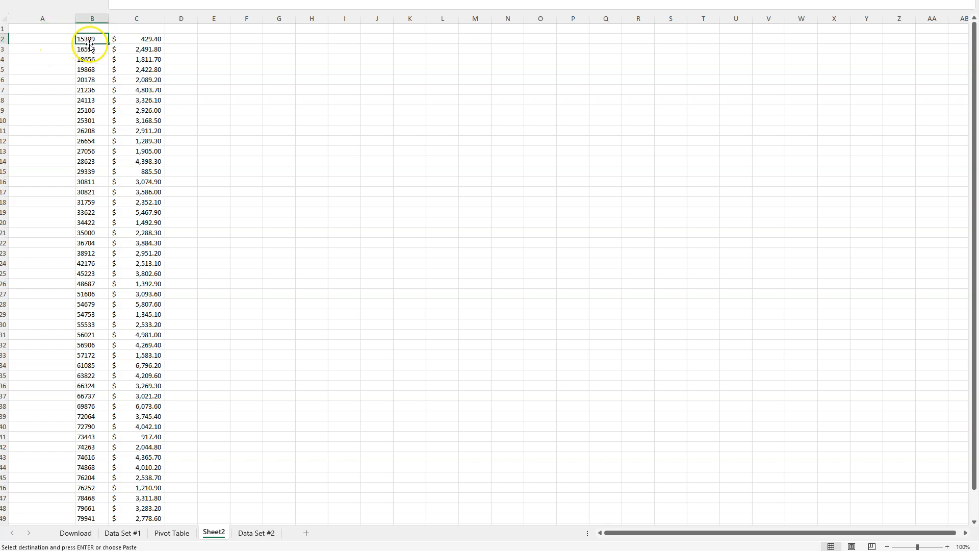
click(110, 533)
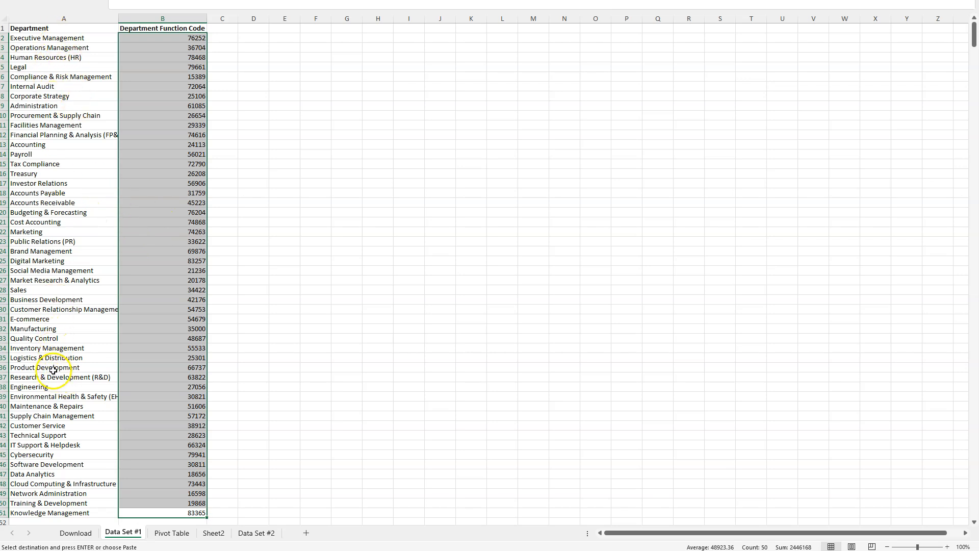
click(127, 92)
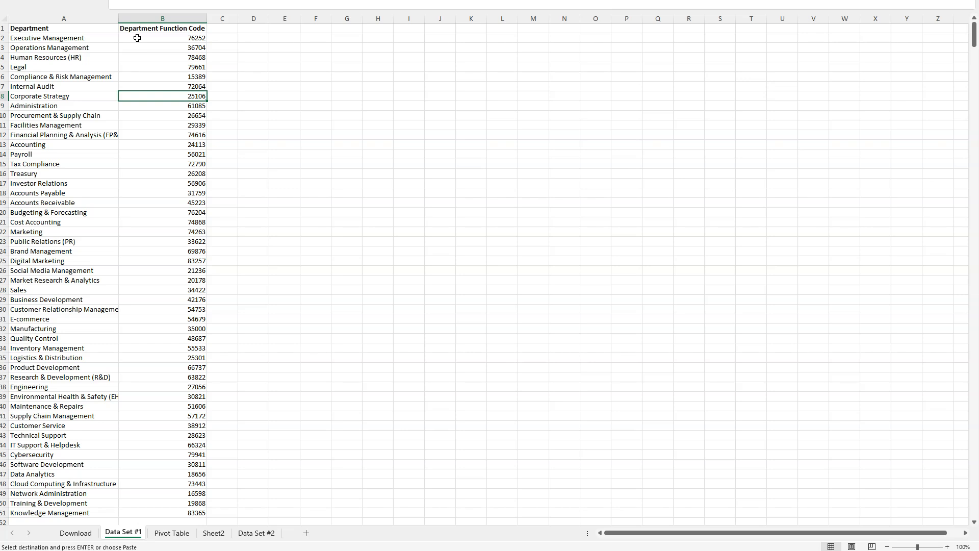
drag(100, 37, 180, 517)
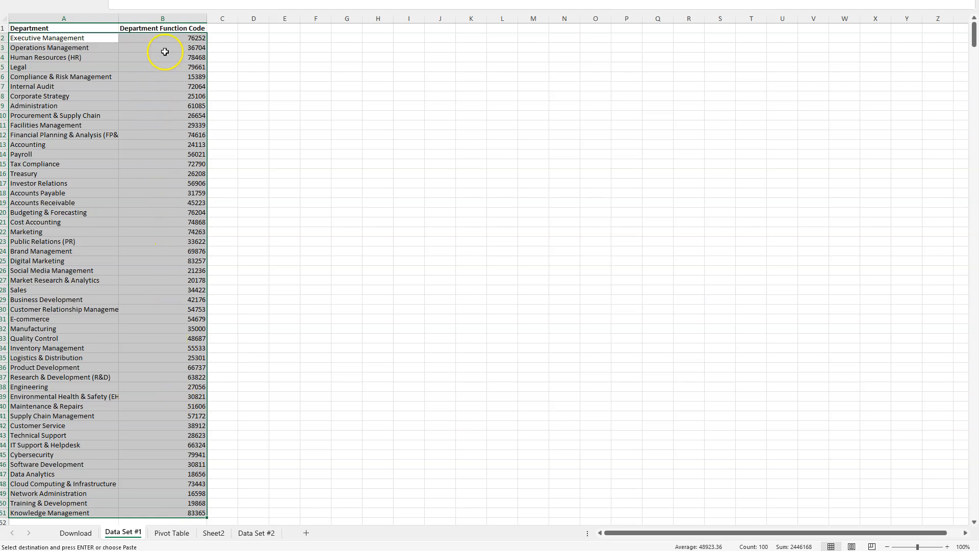
click(181, 36)
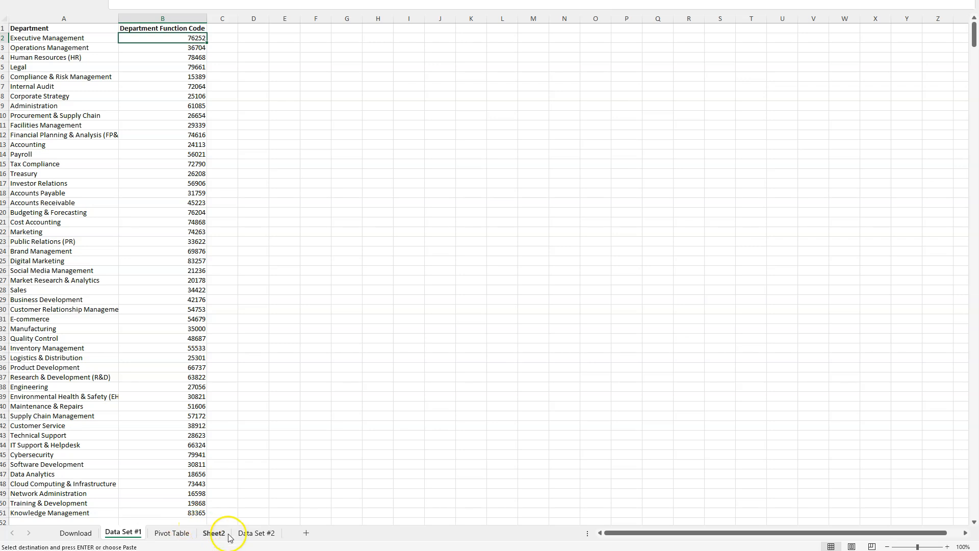
click(248, 535)
click(215, 532)
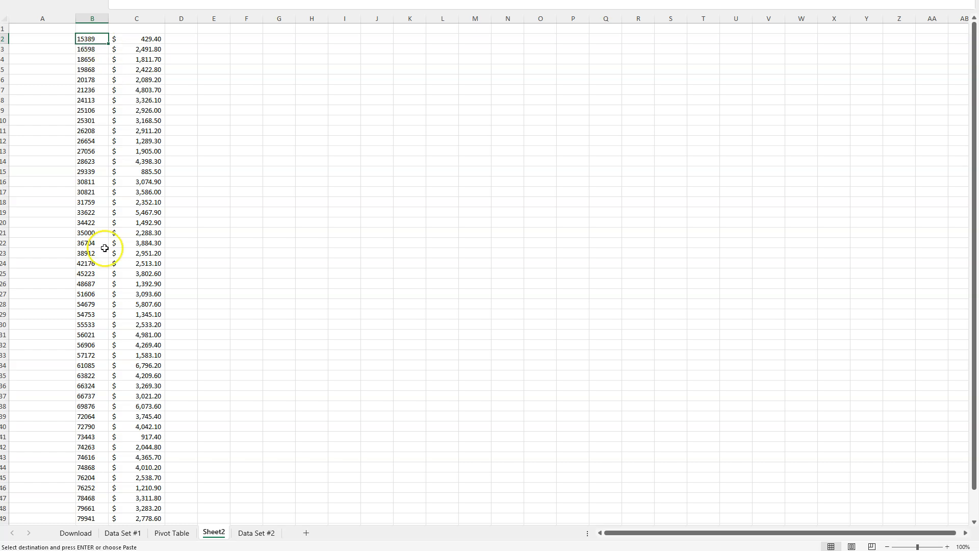
- Move the Department column on Data Set #1 from column A to column C, directly after the Department Function Code column
click(125, 532)
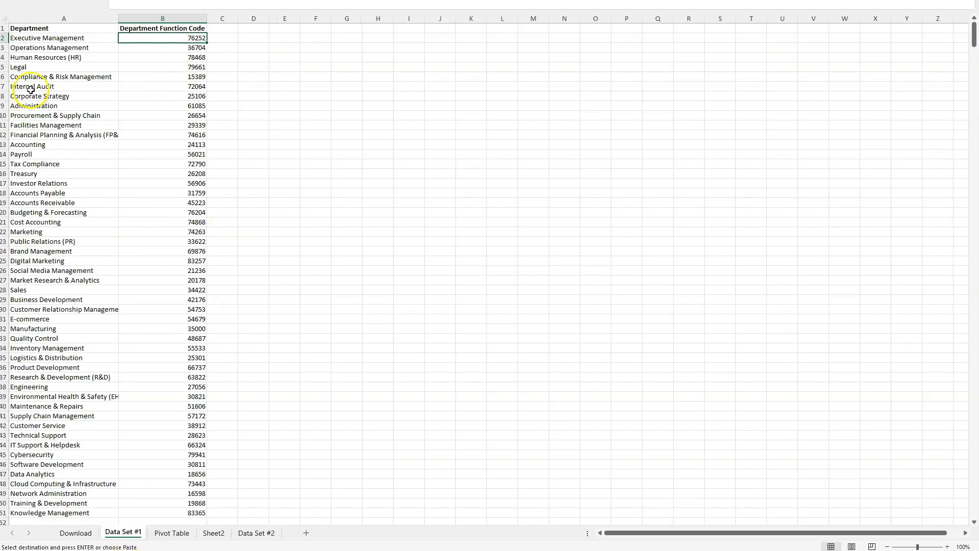
click(86, 18)
drag(117, 68, 223, 69)
click(225, 76)
click(189, 220)
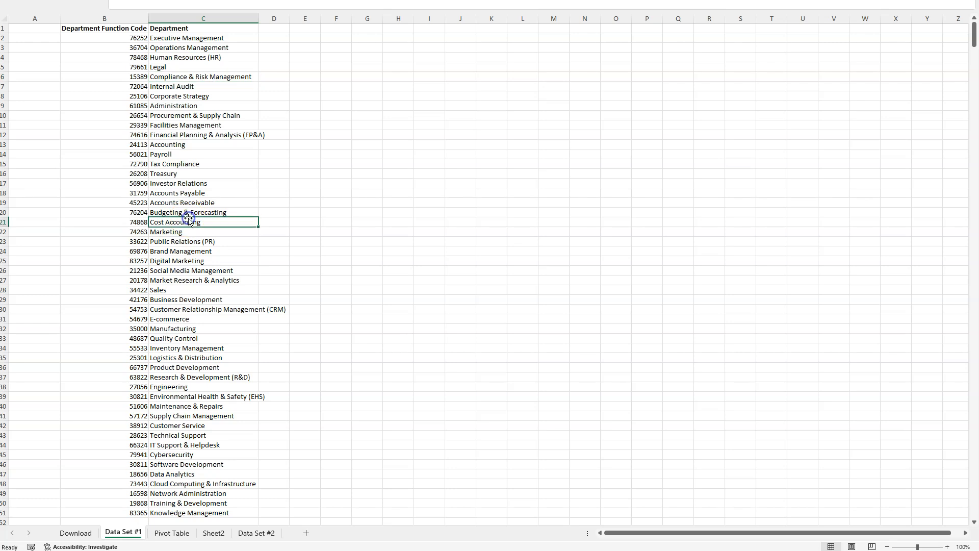
- Review the function codes and the department names beside them on Data Set #1, then return to Sheet2
drag(131, 38, 94, 314)
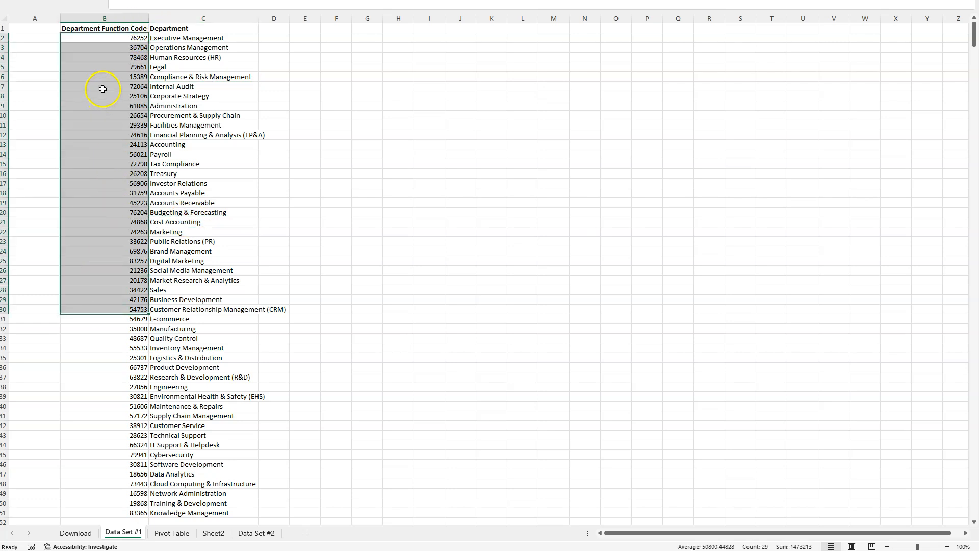
drag(163, 46, 251, 301)
click(183, 367)
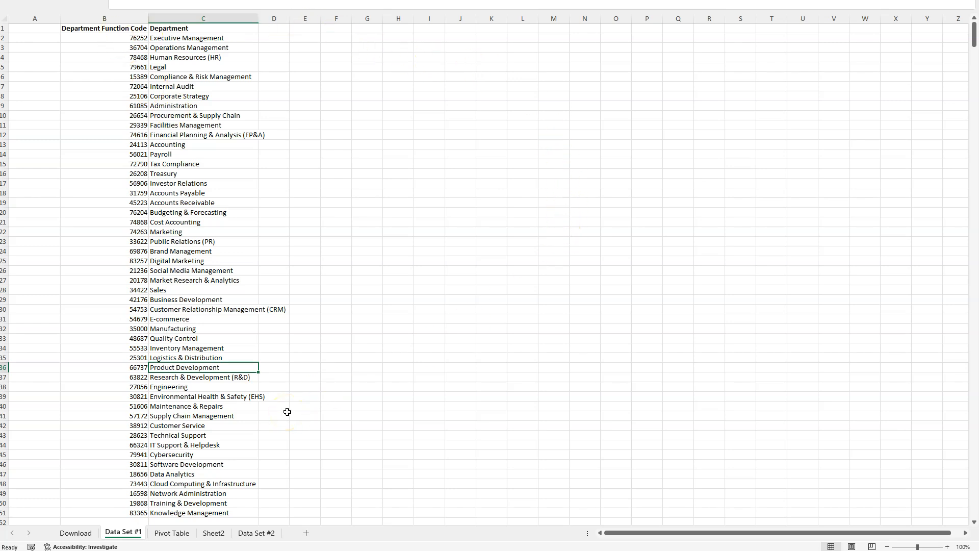
click(214, 533)
double_click(214, 533)
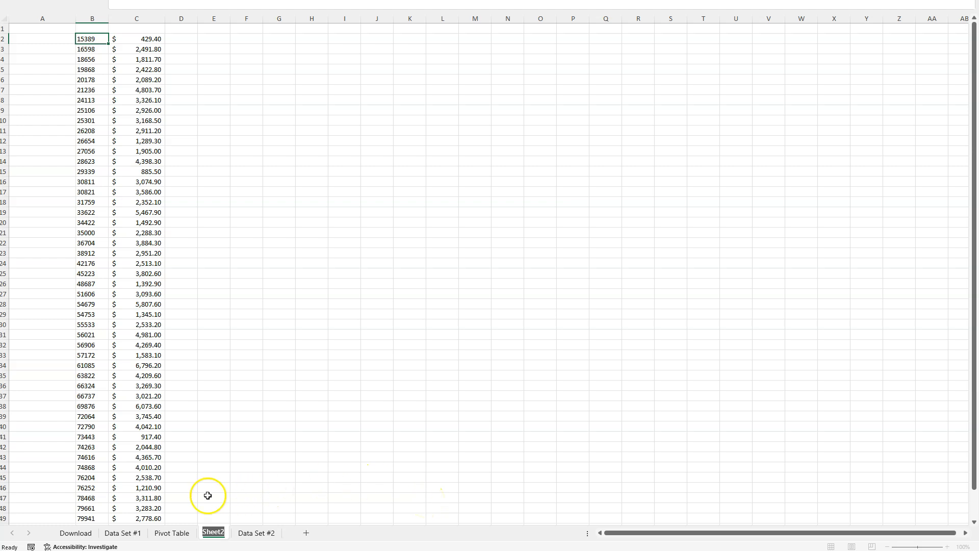
click(82, 447)
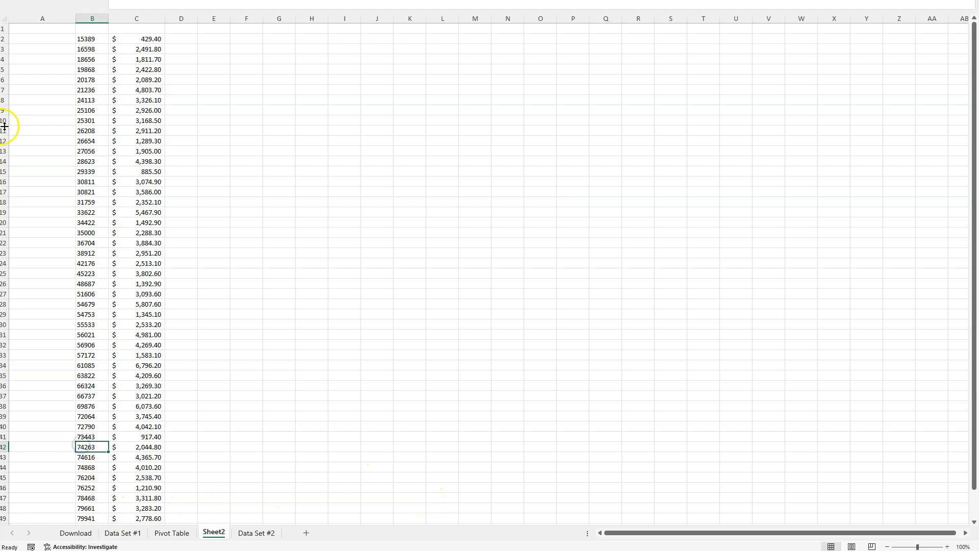
- Begin a VLOOKUP formula in cell A2 of Sheet2 with lookup value B2 and table array 'Data Set #1'!B2:C51
click(53, 39)
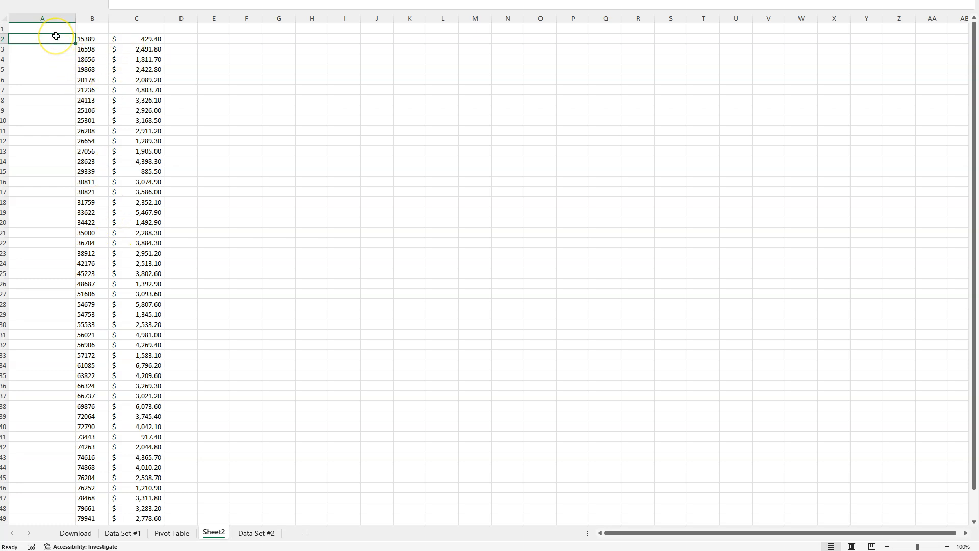
text(=VLO)
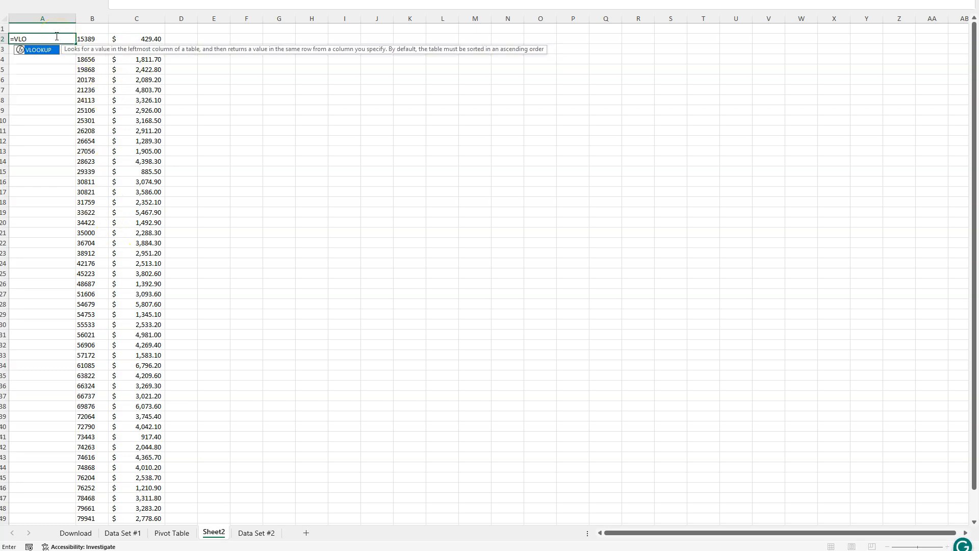
text(OKUP()
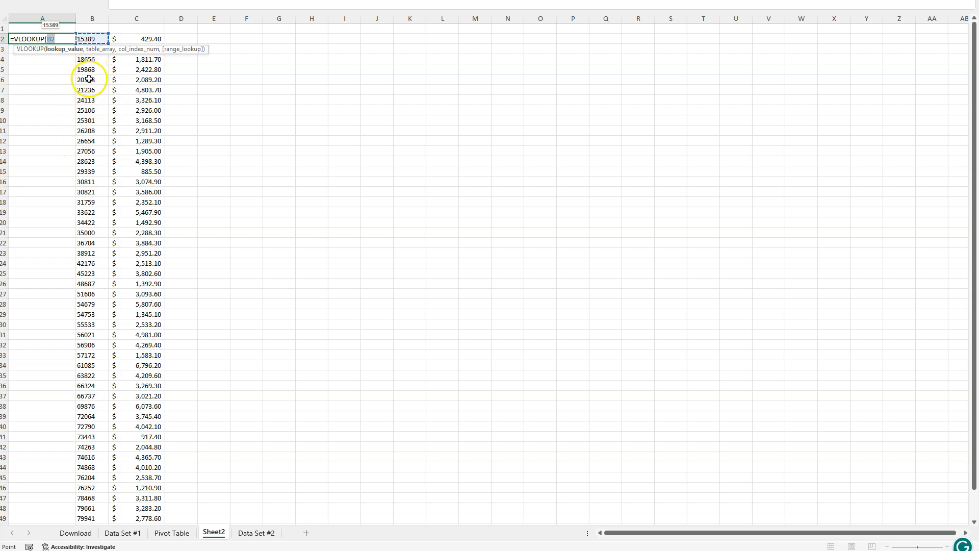
text(,)
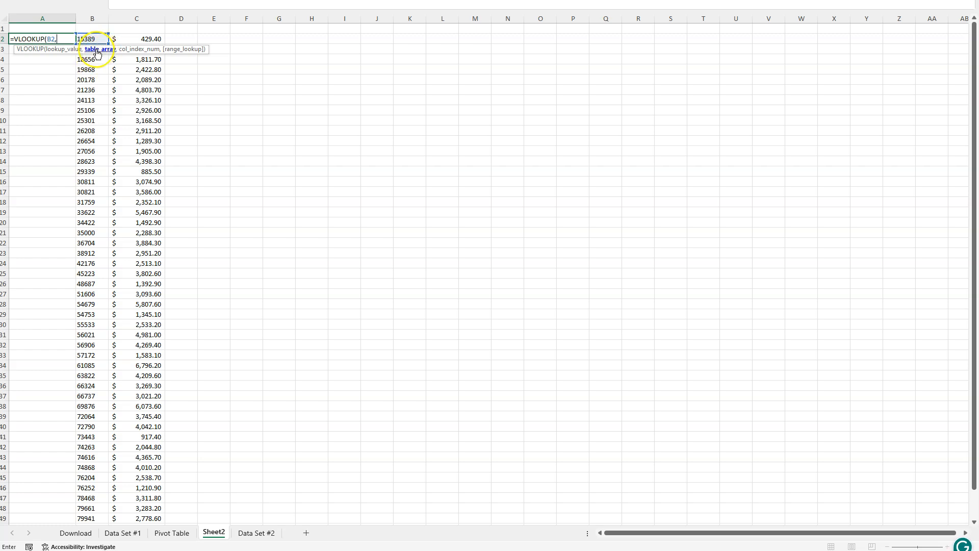
click(123, 533)
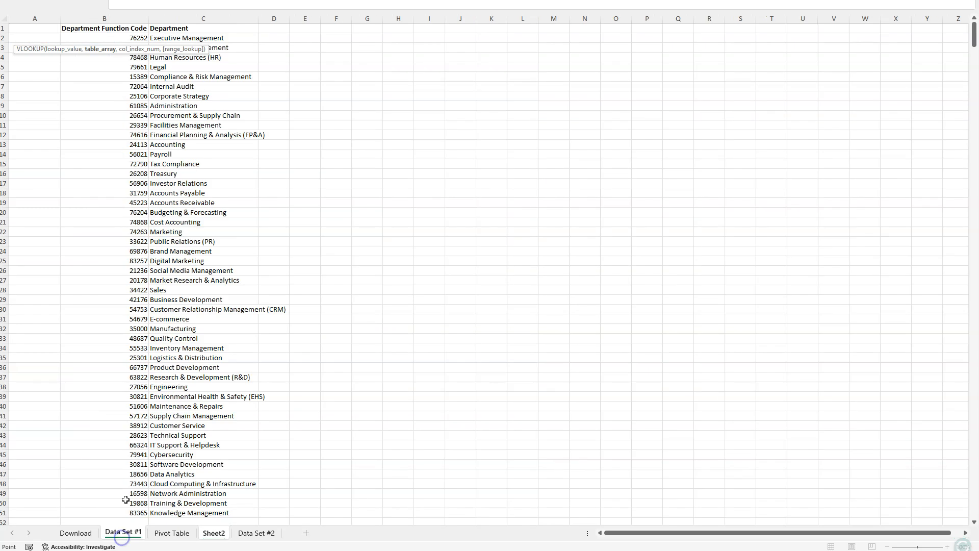
drag(96, 39, 212, 486)
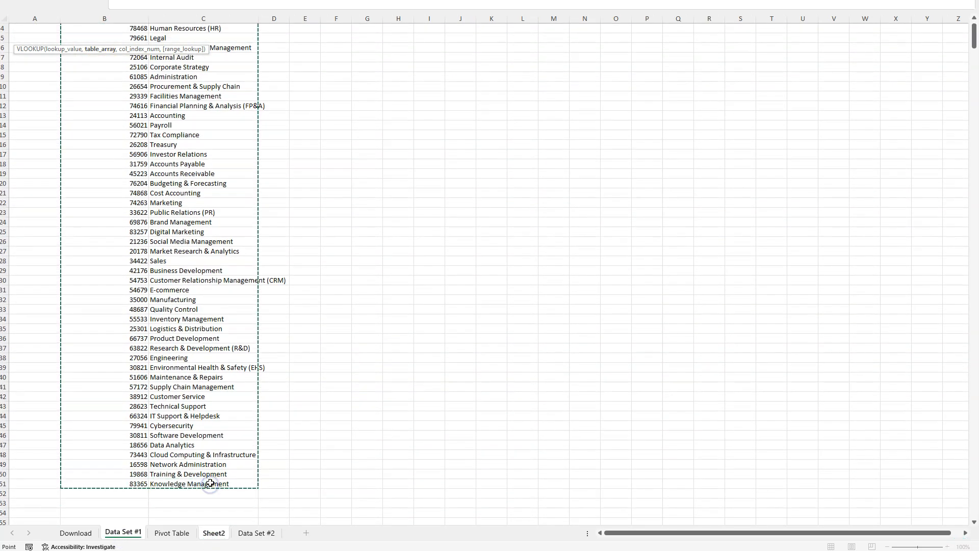
key(Return)
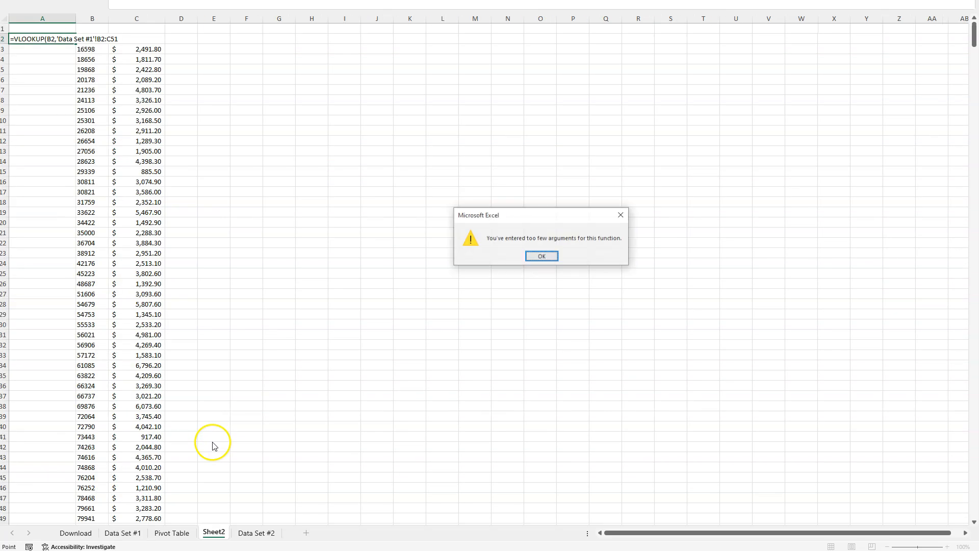
click(542, 256)
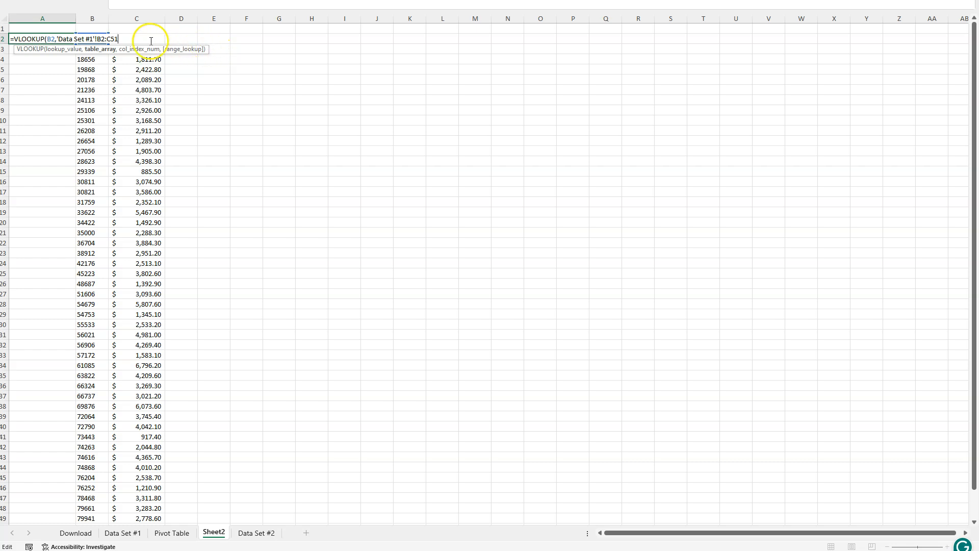
- Add column index 2 and enter the formula in A2 as =VLOOKUP(B2,'Data Set #1'!B2:C51,2)
text(,)
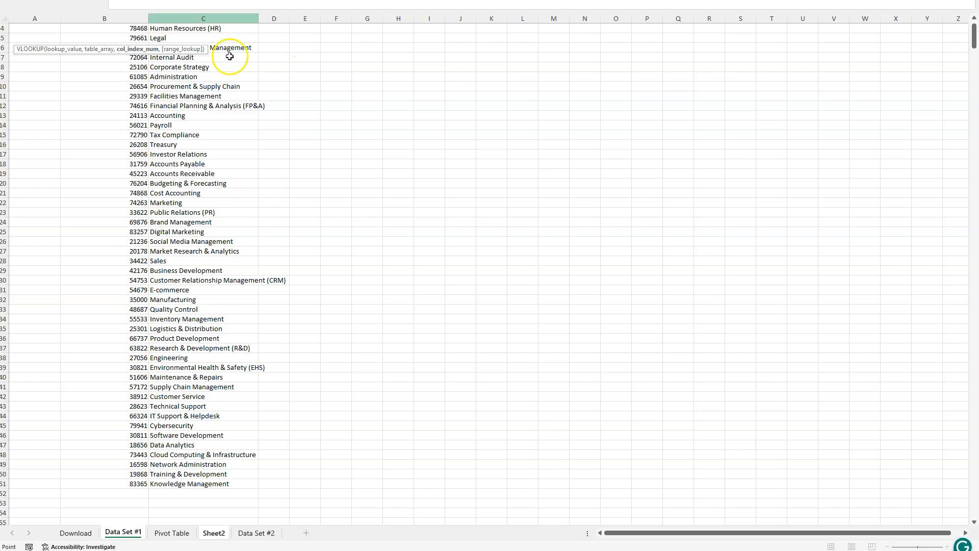
scroll(134, 118, up, 1)
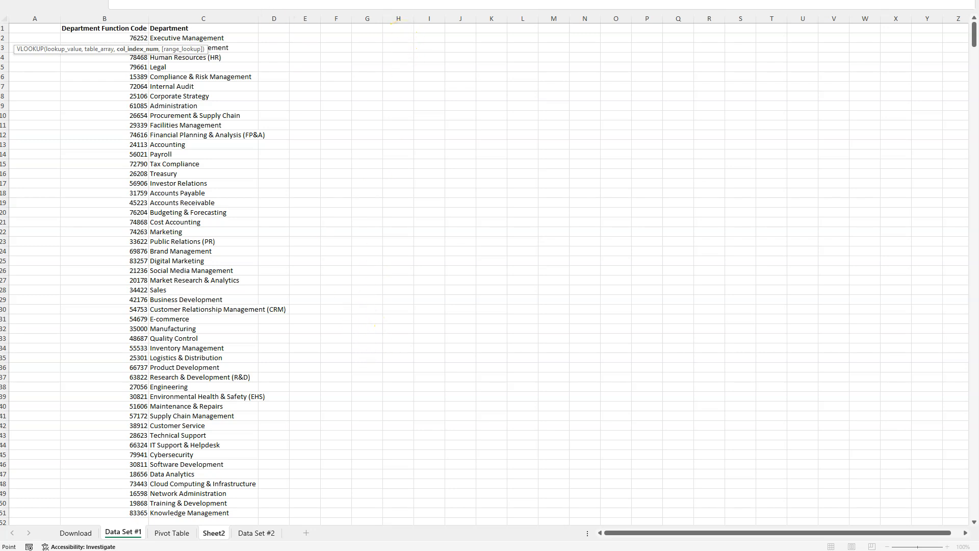
click(214, 532)
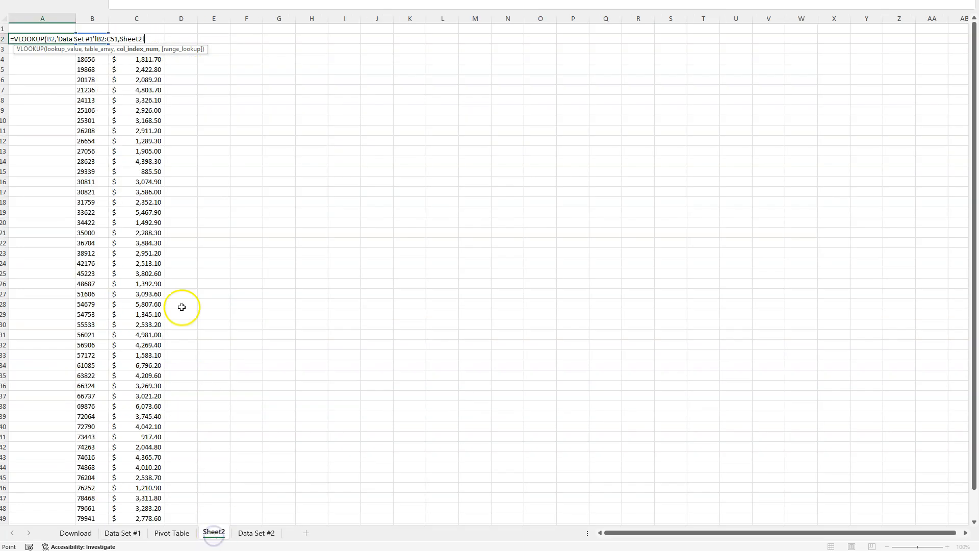
drag(122, 38, 152, 35)
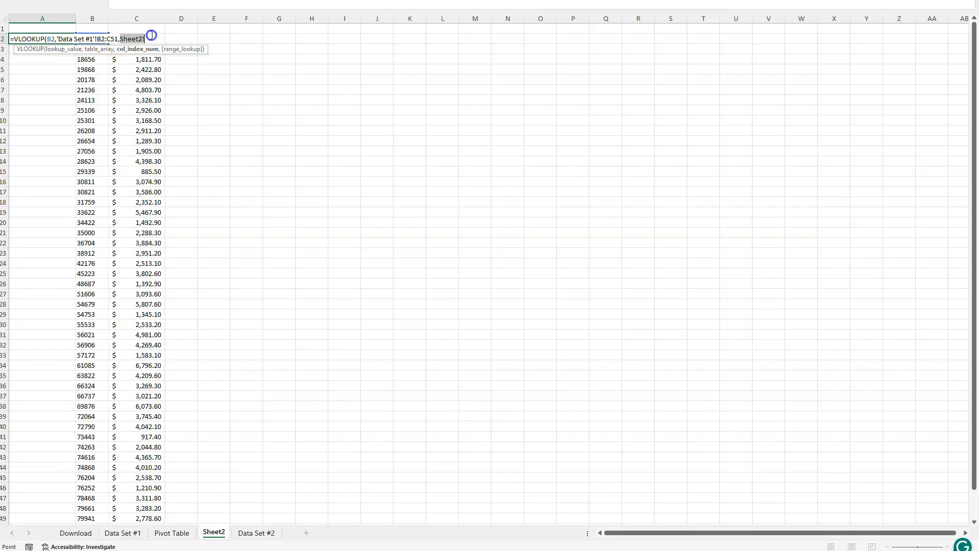
key(BackSpace)
click(117, 19)
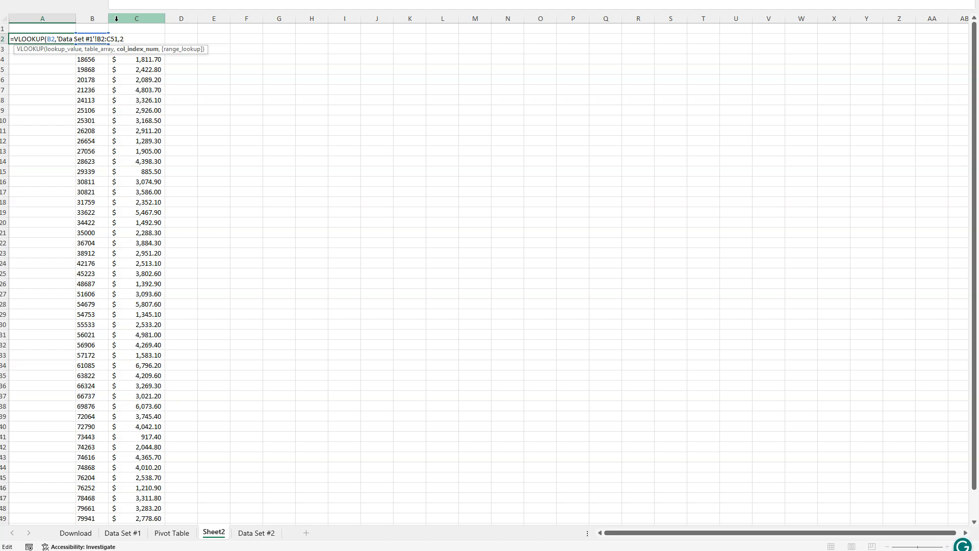
text())
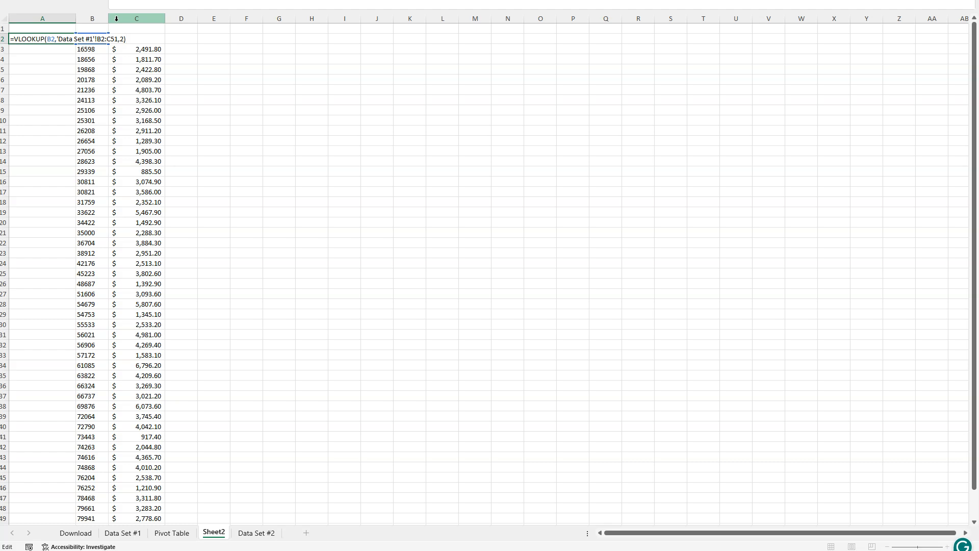
key(Return)
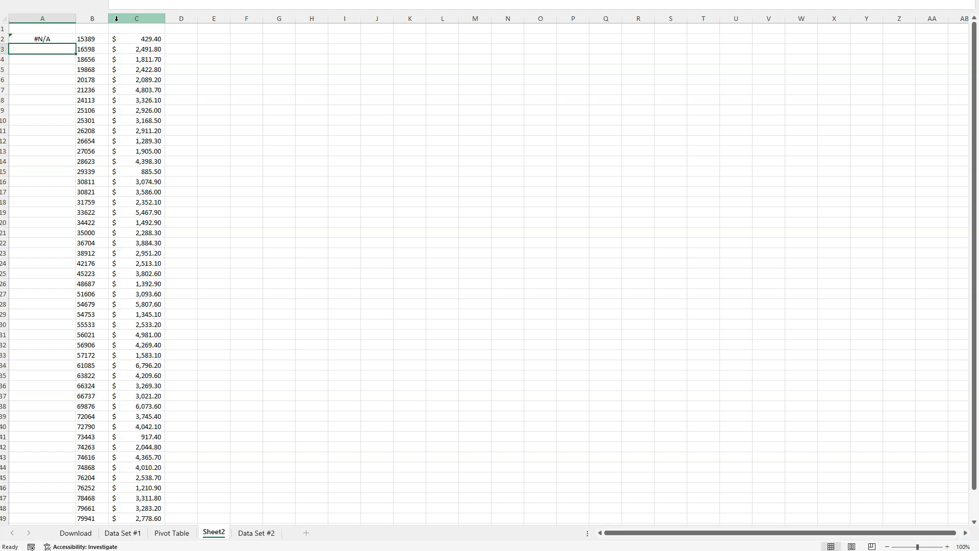
- Add FALSE for an exact match to the VLOOKUP formula in A2 and widen column A to fit its contents
click(63, 38)
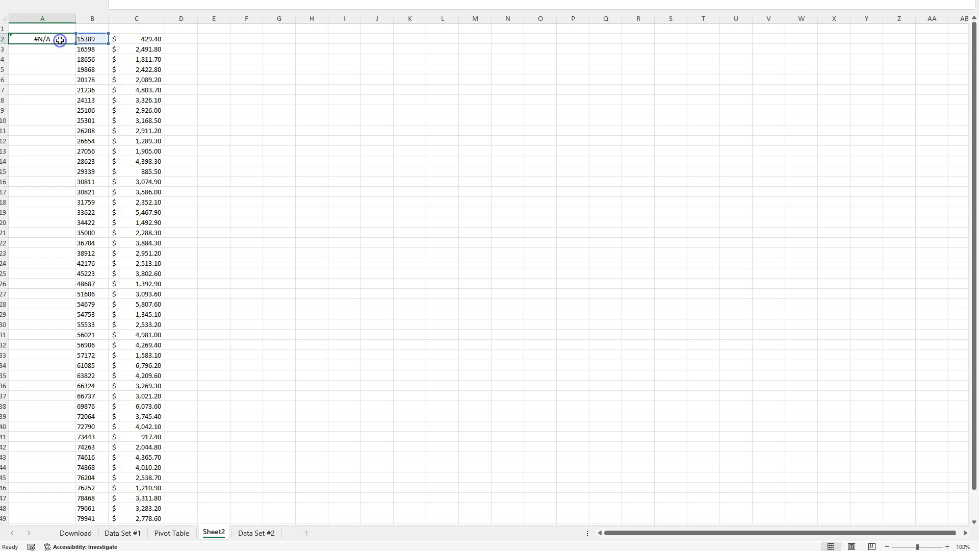
double_click(60, 39)
click(123, 40)
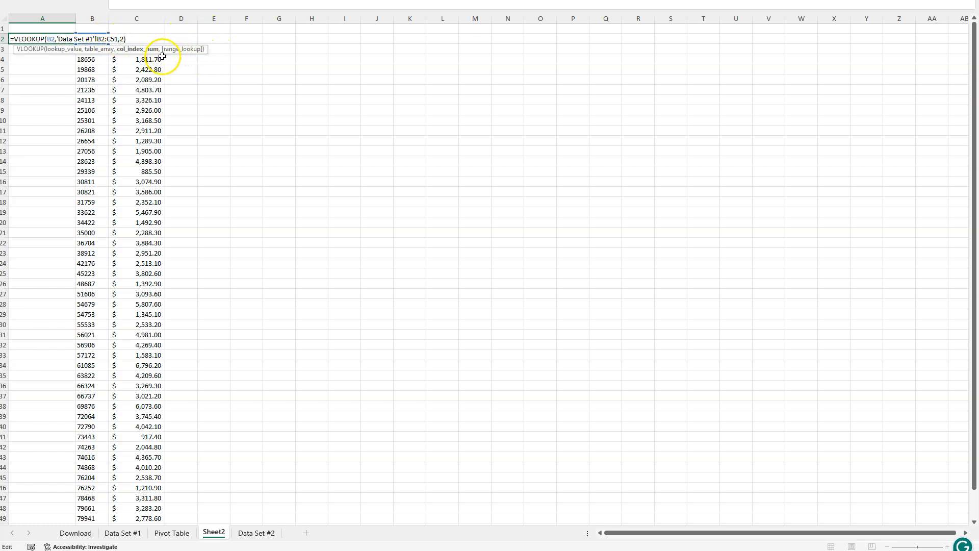
text(,)
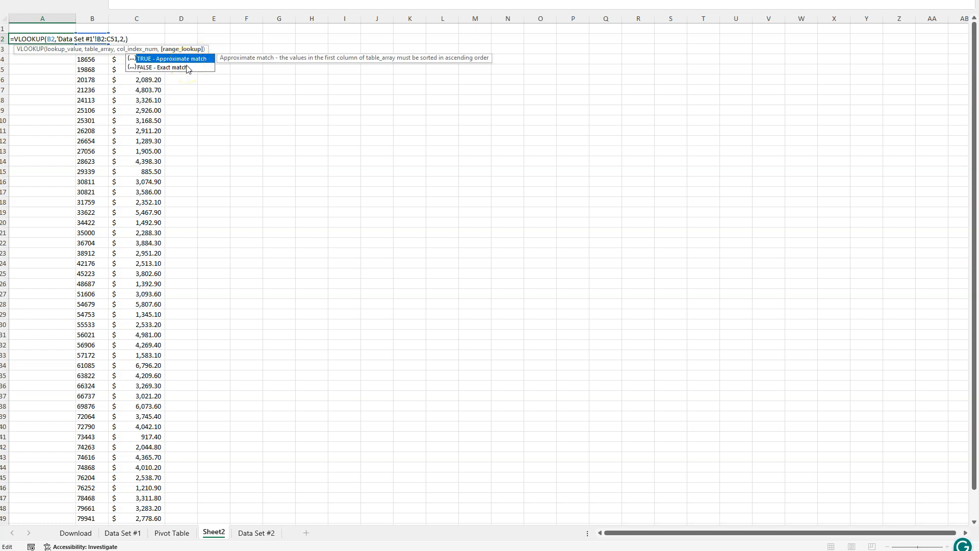
click(147, 61)
click(178, 68)
double_click(178, 69)
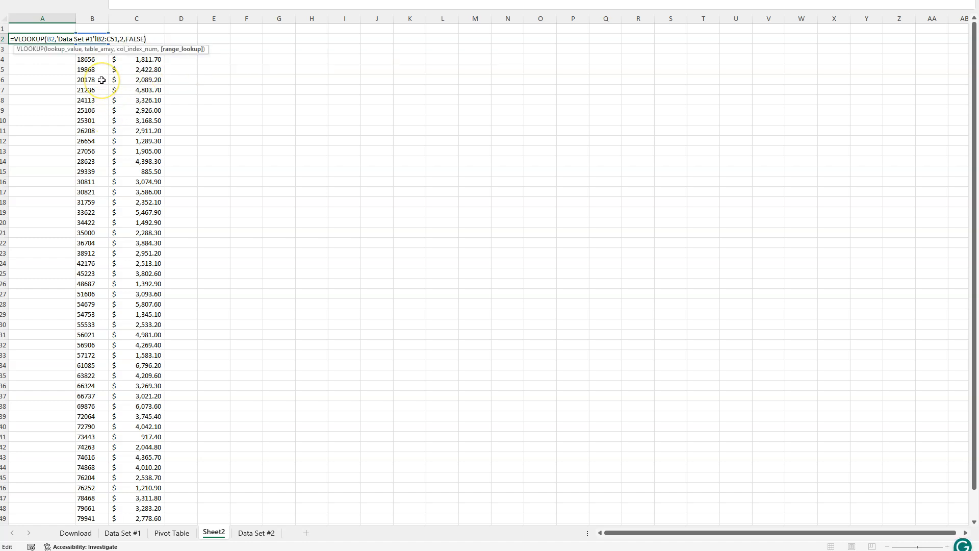
text())
key(Return)
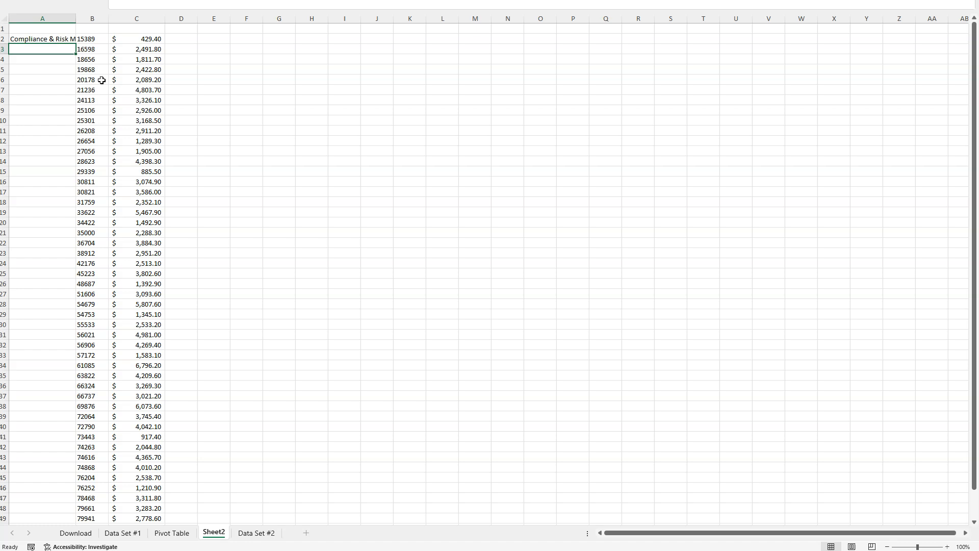
double_click(76, 17)
click(102, 36)
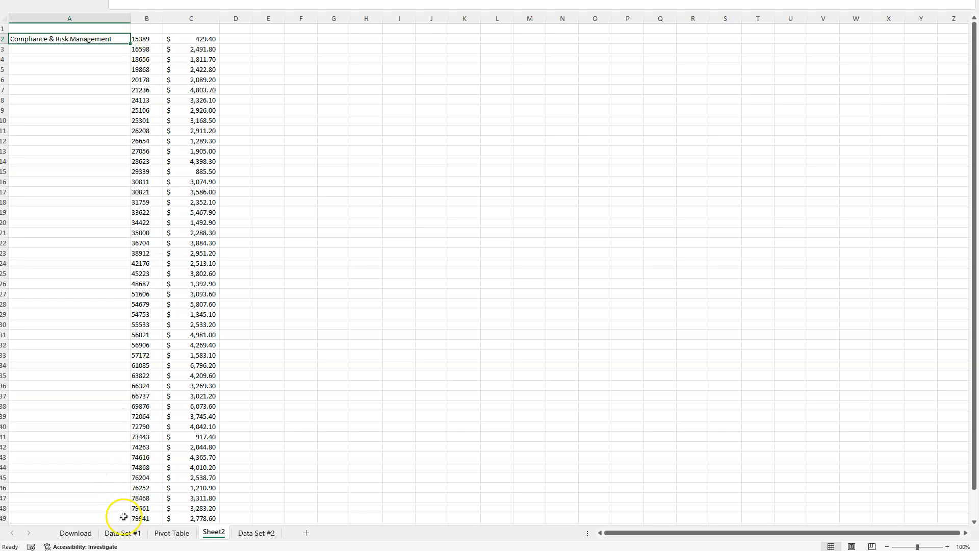
- Find code 15389 on Data Set #1 to verify its department name, then return to Sheet2
click(126, 533)
click(141, 184)
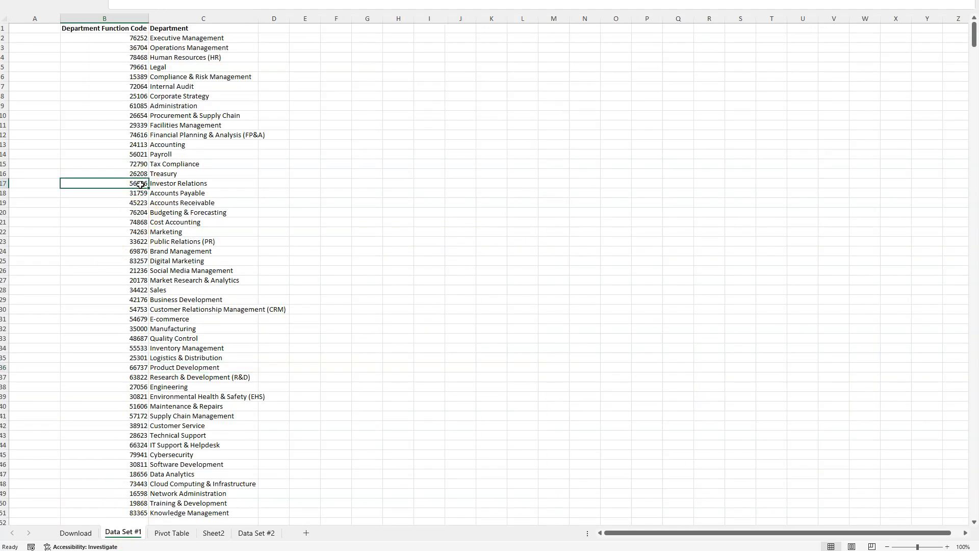
key(ctrl+f)
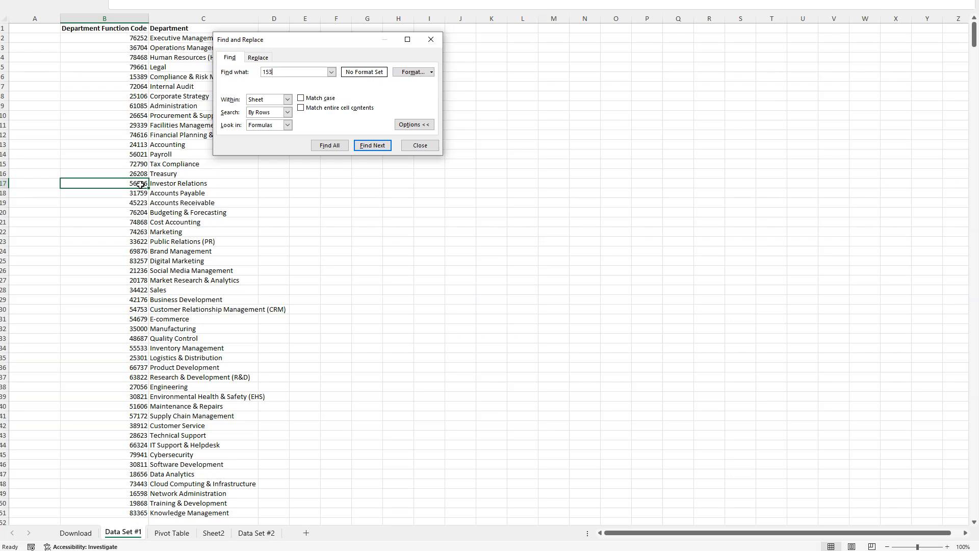
key(Return)
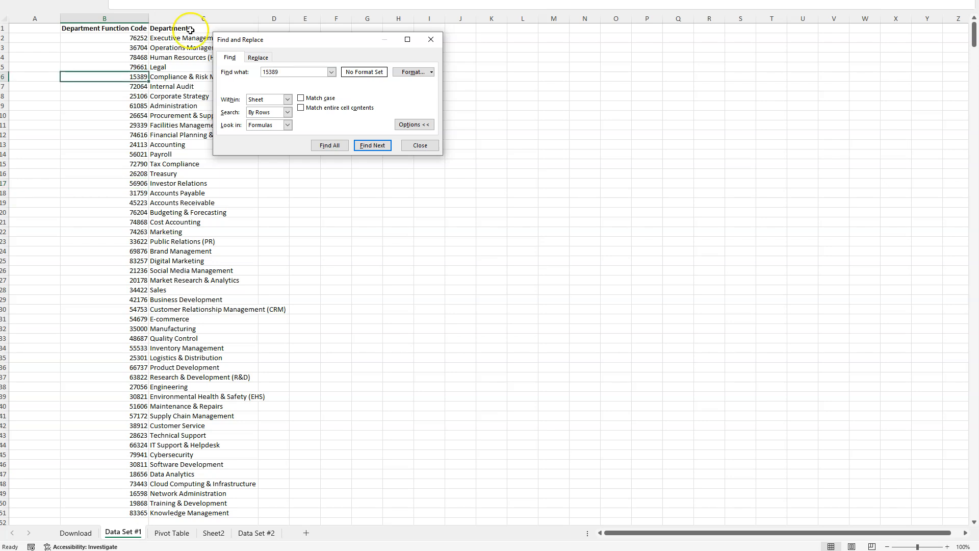
drag(275, 40, 423, 54)
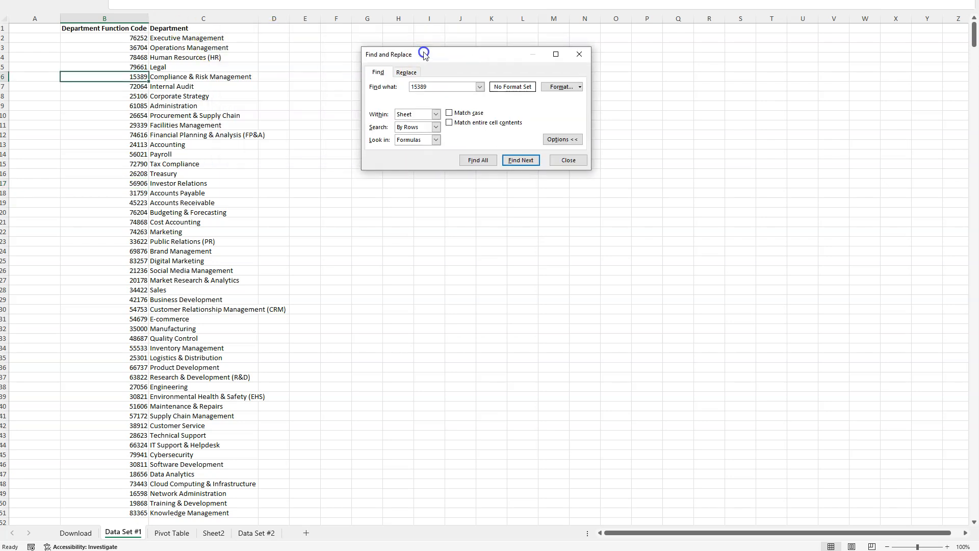
click(216, 532)
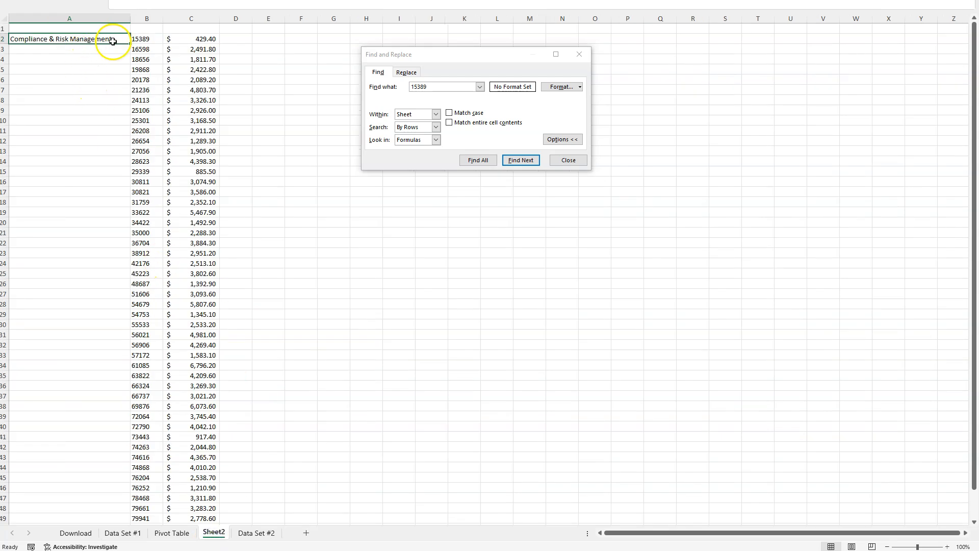
- Fill the VLOOKUP formula from A2 down to A40 and inspect the returned department names and errors
drag(130, 44, 123, 431)
click(75, 110)
click(79, 141)
click(81, 173)
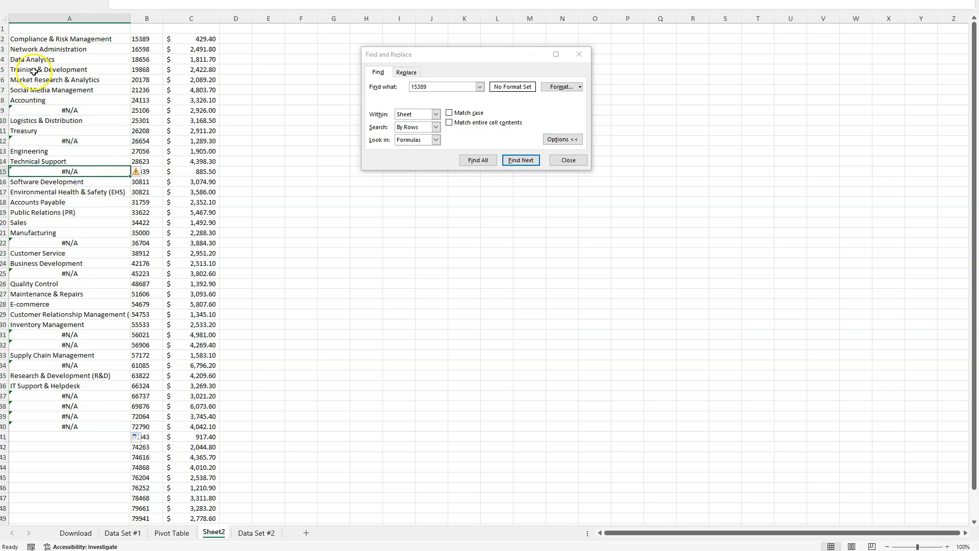
click(66, 49)
click(72, 39)
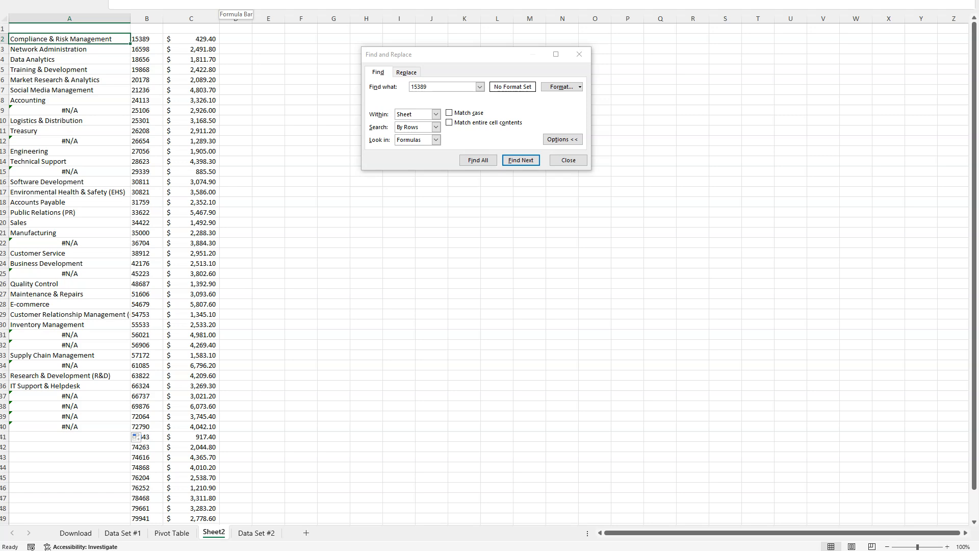
click(67, 262)
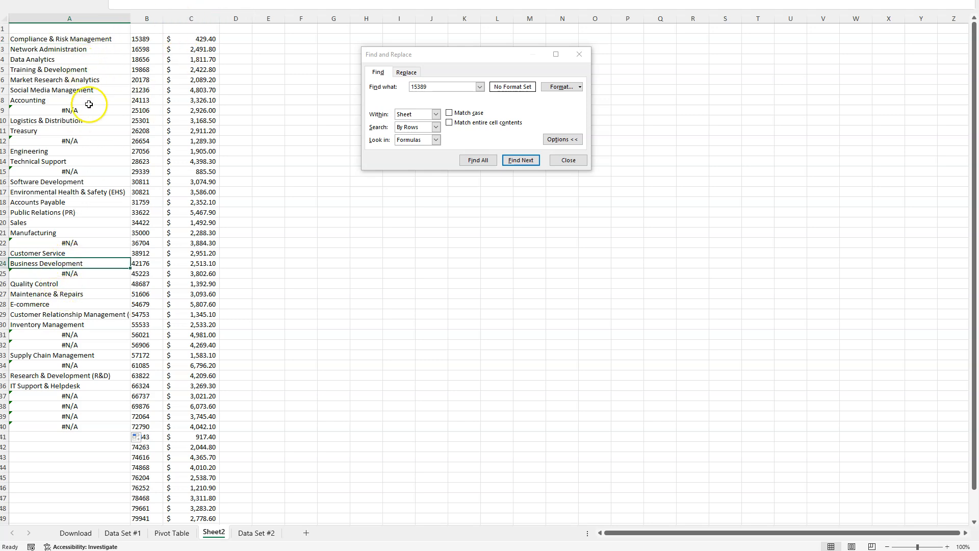
- Make the table array in A2's VLOOKUP absolute as 'Data Set #1'!$B$2:$C$51 and refill the formula down to A40
click(69, 39)
click(219, 5)
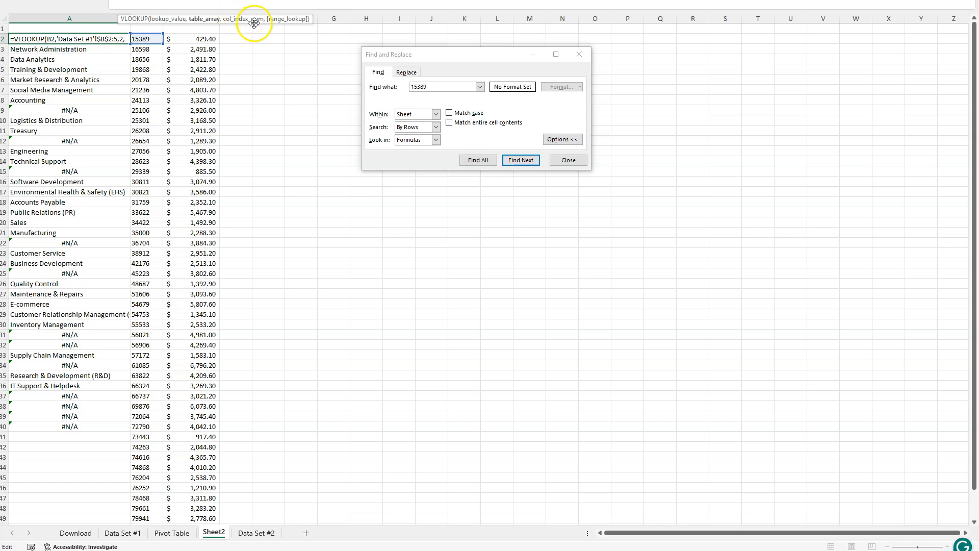
key(ctrl+z)
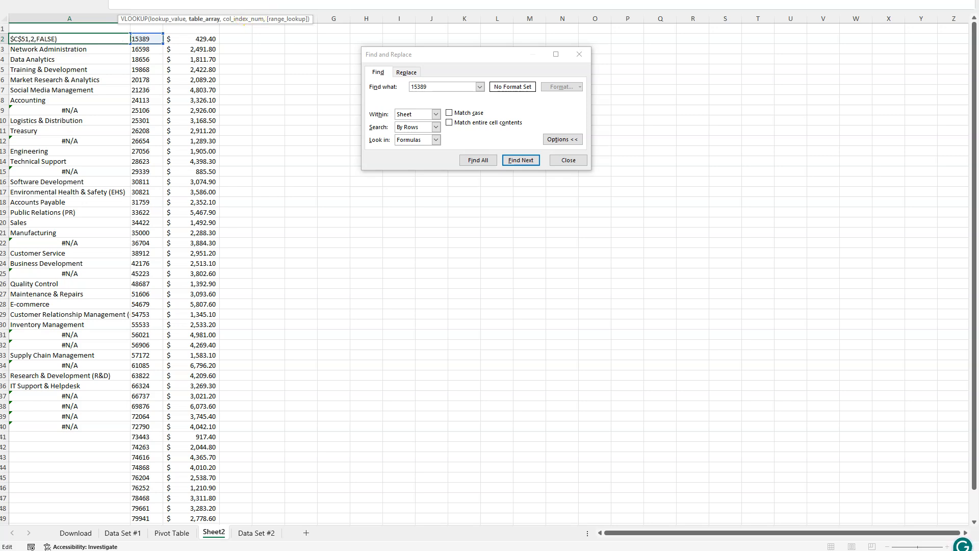
key(Left)
key(Right)
key(Return)
click(102, 39)
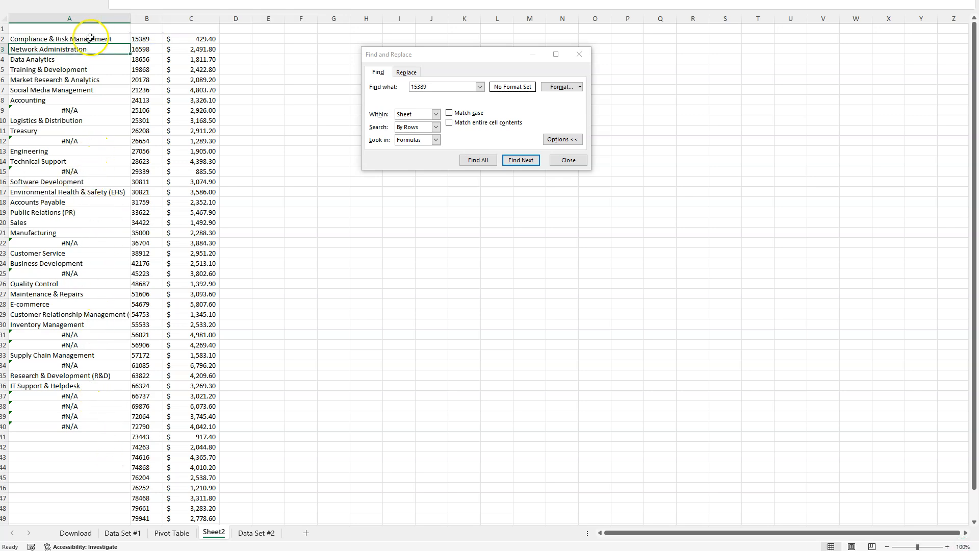
double_click(130, 44)
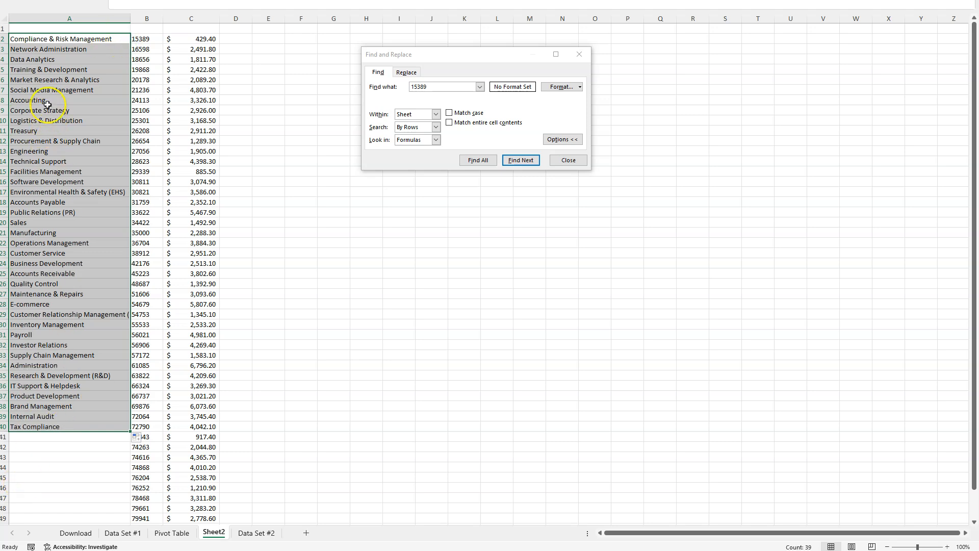
- Check the E-commerce row by finding code 54679 on Data Set #1, then return to Sheet2 and close the search dialog
click(38, 304)
click(138, 304)
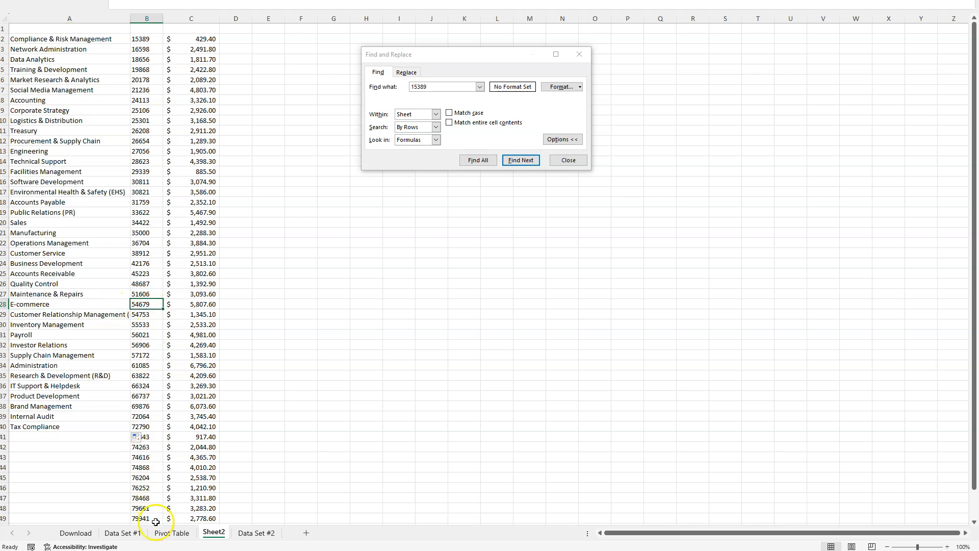
click(130, 533)
click(442, 89)
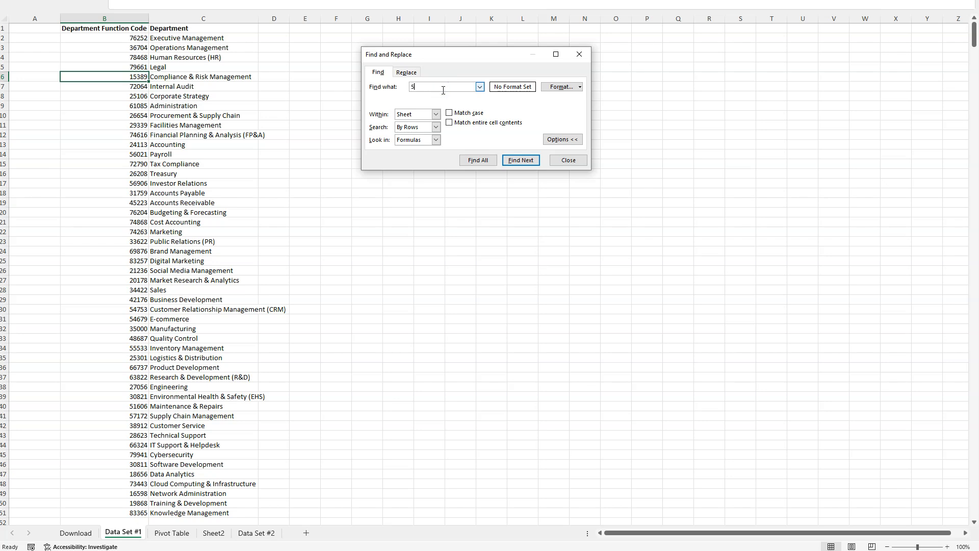
key(Return)
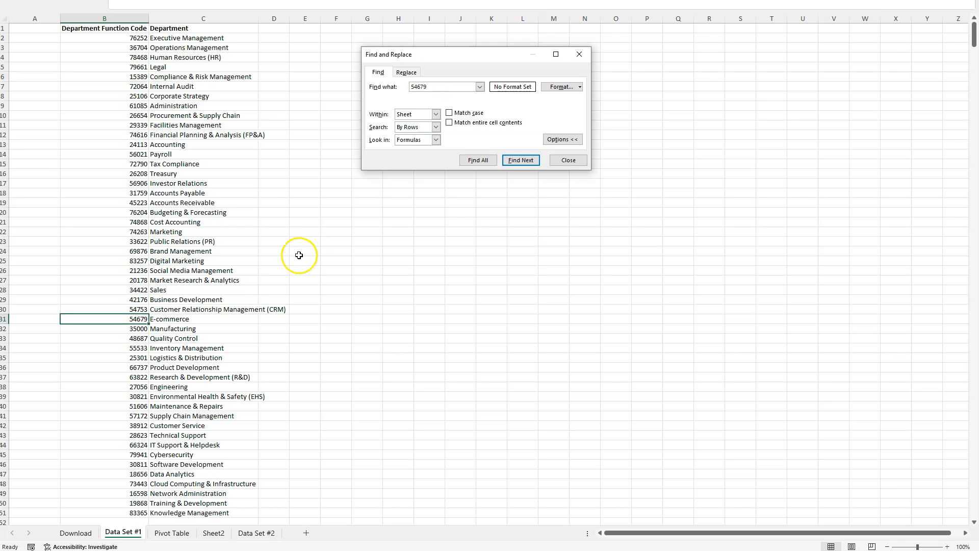
click(214, 533)
click(557, 162)
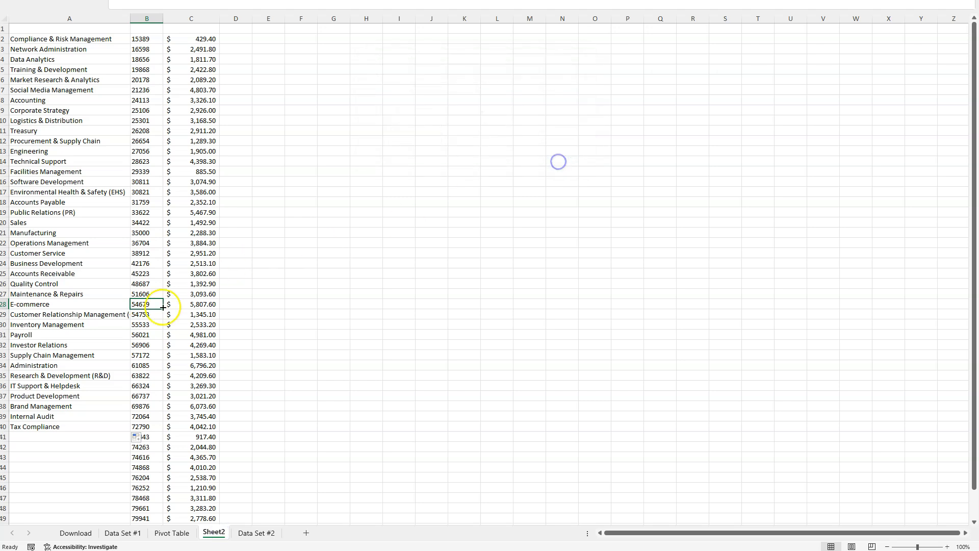
- Extend the VLOOKUP formula from A40 down to A51 and check the filled department names
click(76, 426)
double_click(128, 434)
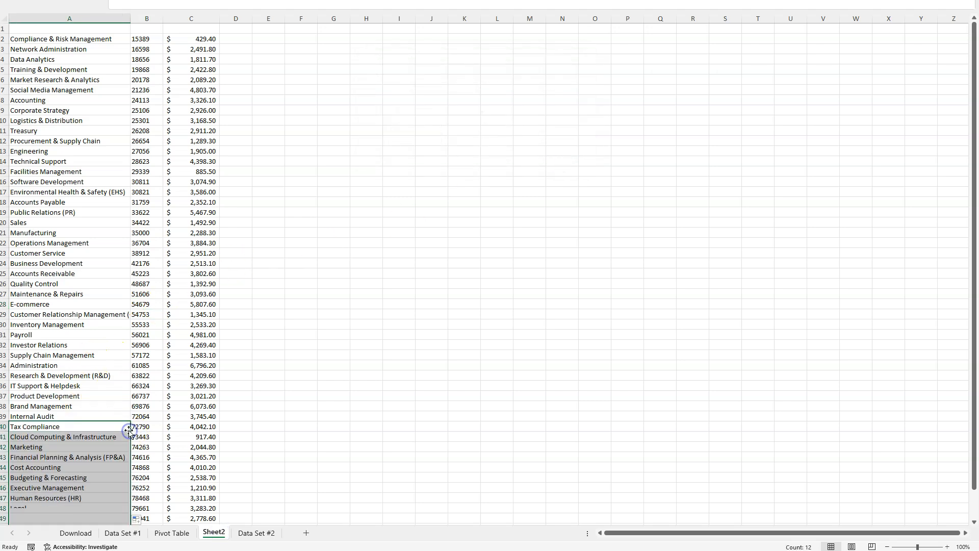
scroll(122, 423, down, 6)
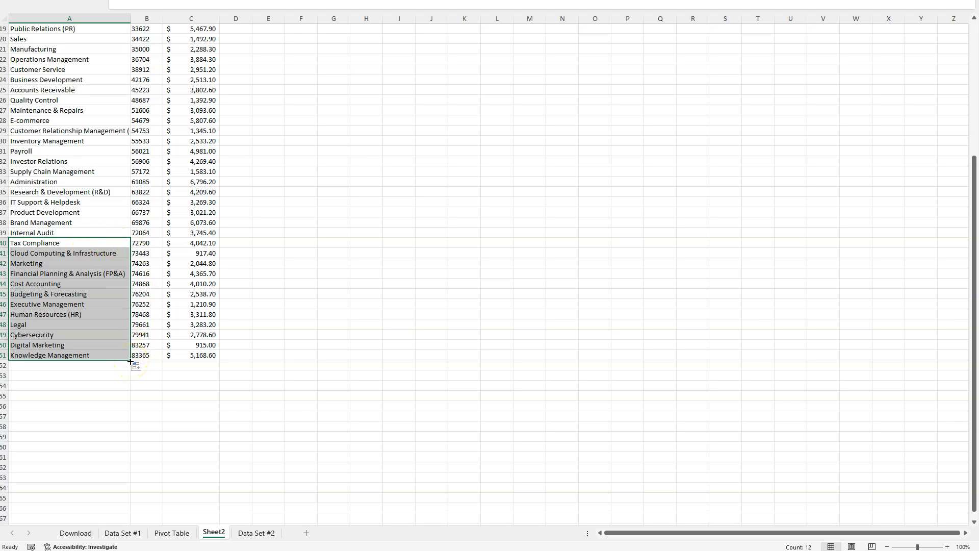
click(98, 386)
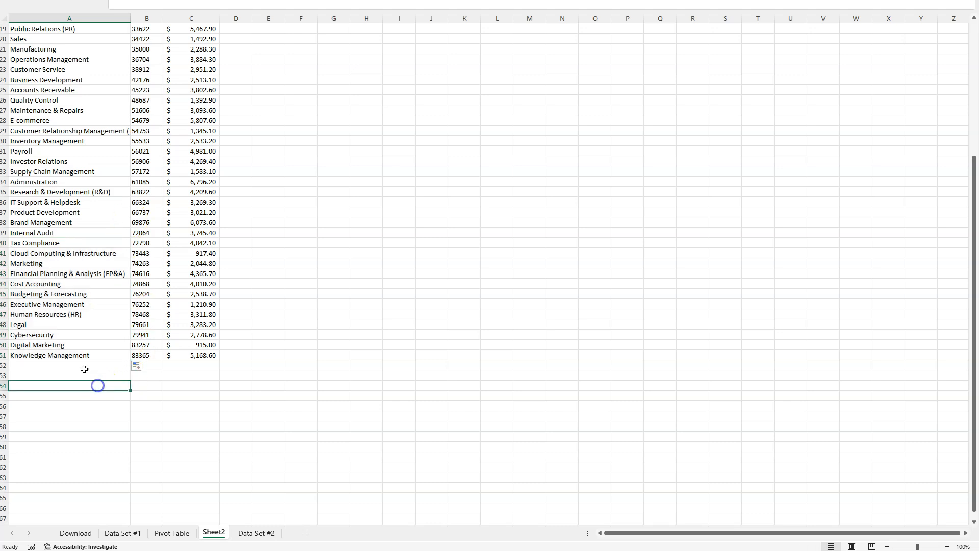
click(77, 354)
scroll(122, 332, up, 6)
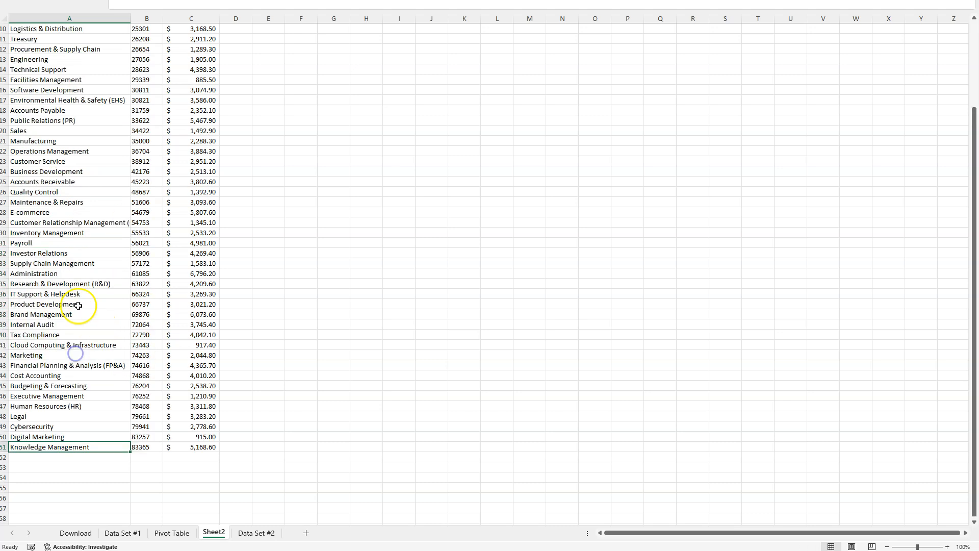
click(120, 161)
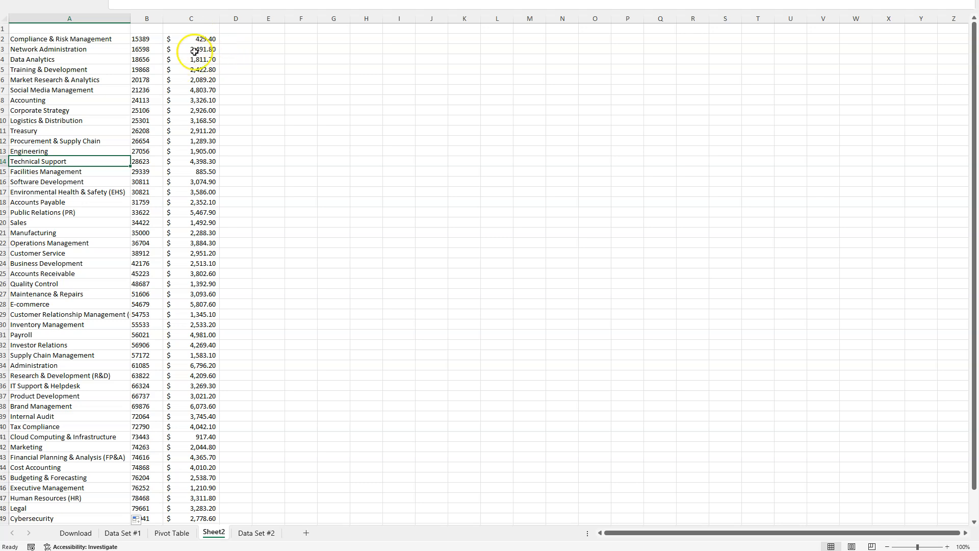
- Enter the column headers Department, Function Code and Order Cost in cells A1 to C1
click(57, 29)
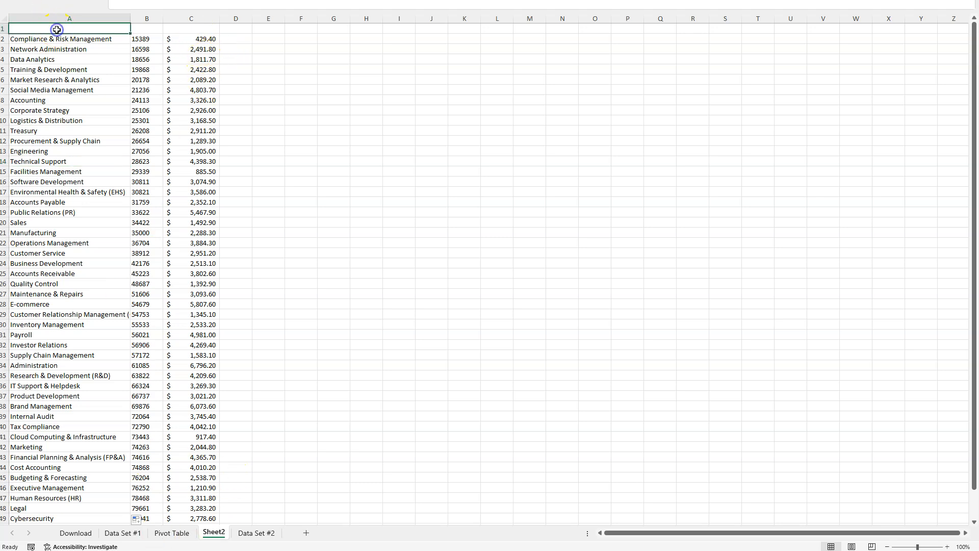
text(Department)
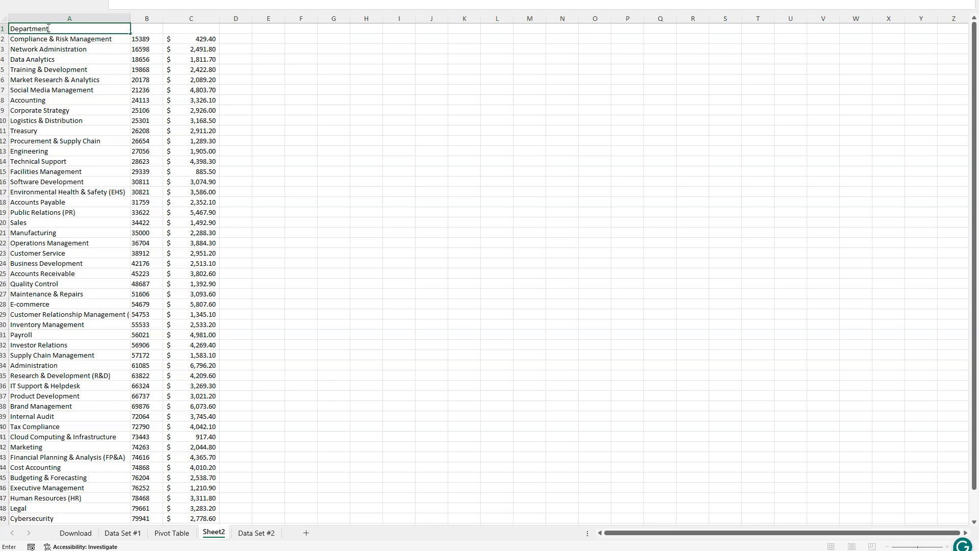
key(Tab)
text(D)
key(BackSpace)
text(Fu)
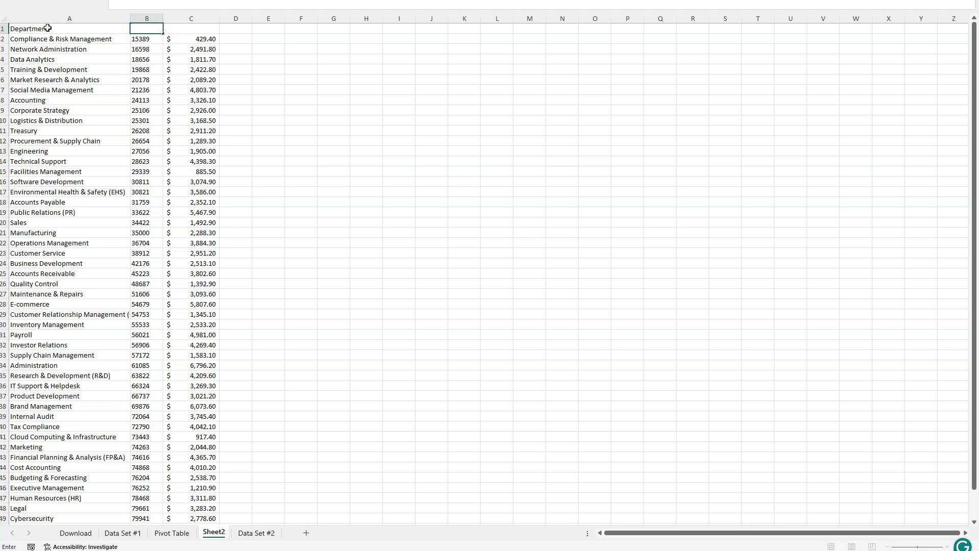
text(nction Code)
key(Tab)
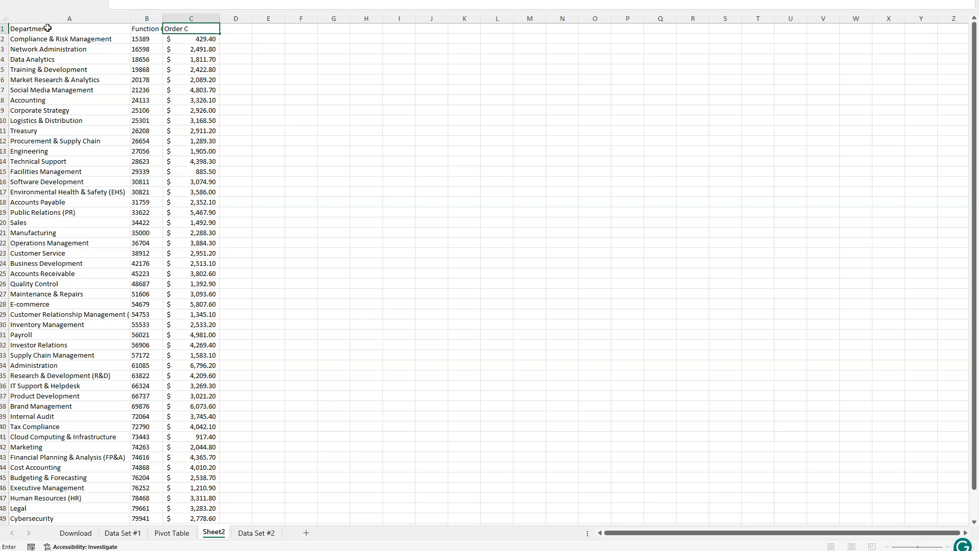
click(165, 80)
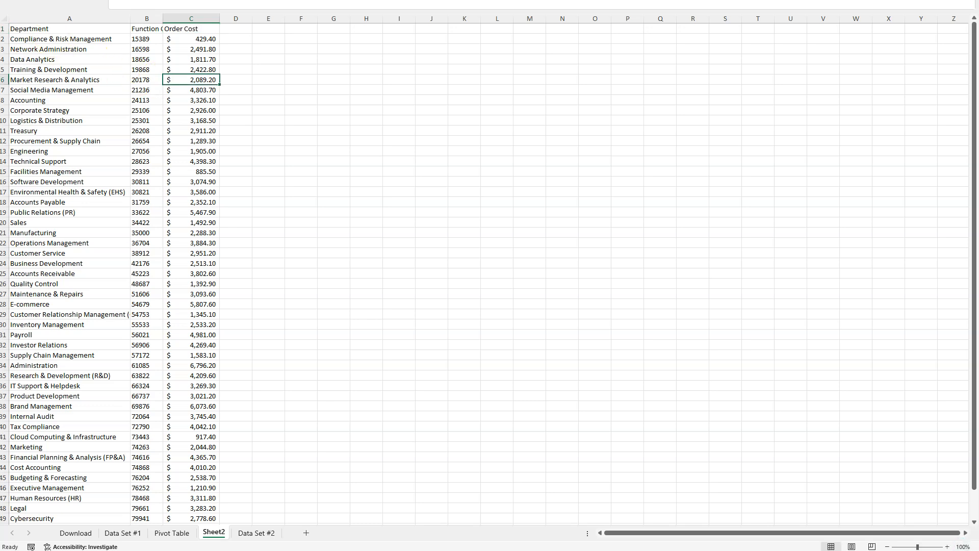
- Make the header row 1 bold and center its text
click(2, 28)
key(ctrl+b)
click(265, 109)
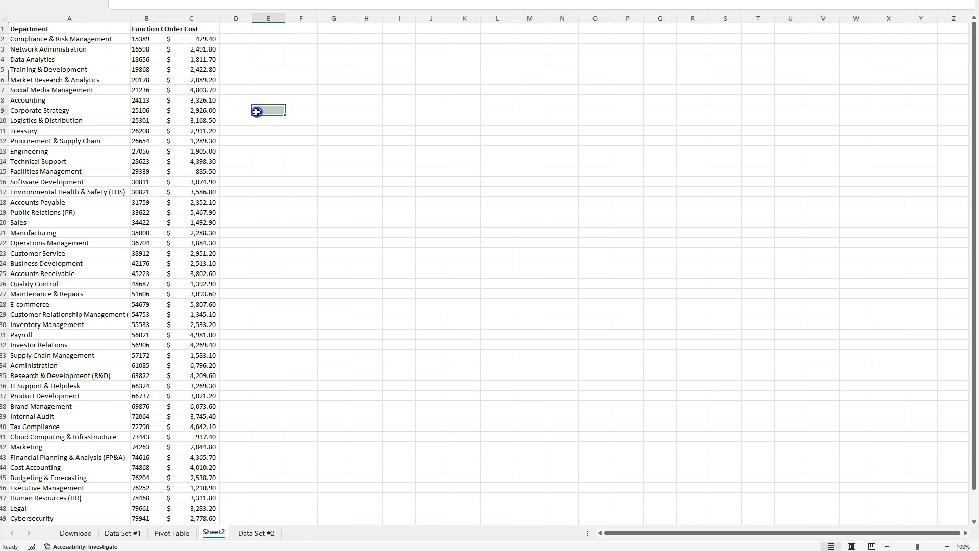
click(3, 28)
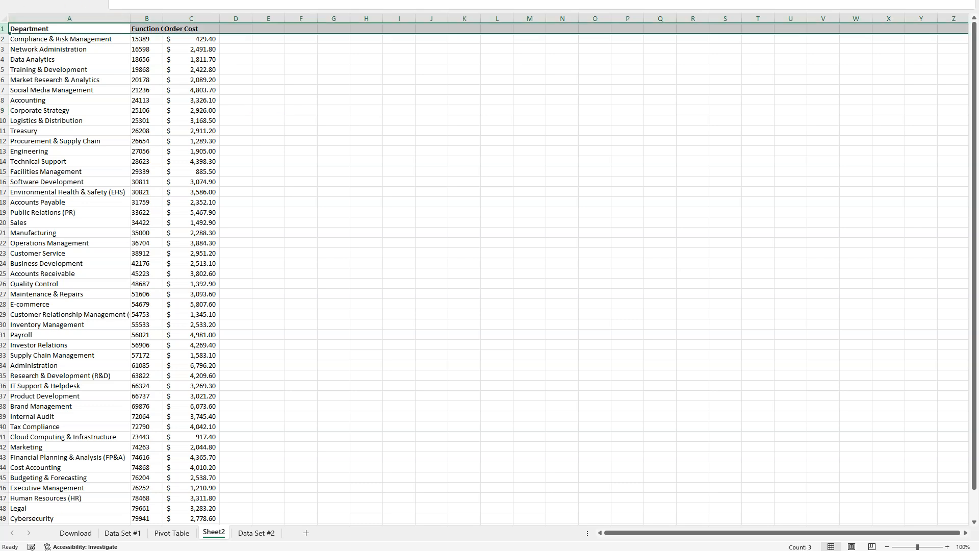
key(alt+h)
key(a)
key(c)
click(243, 90)
click(4, 32)
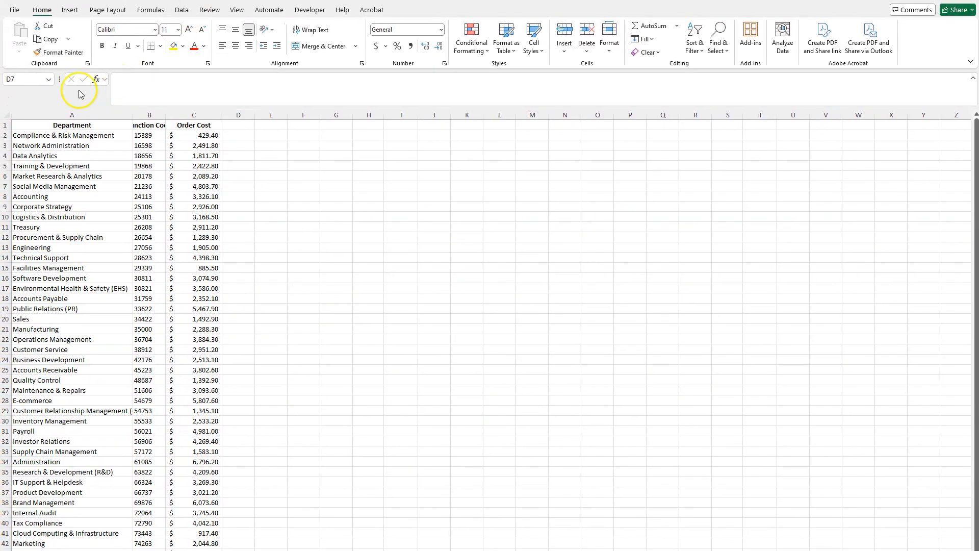
- Wrap the text of header row 1 so the full Function Code header fits in its column
click(6, 125)
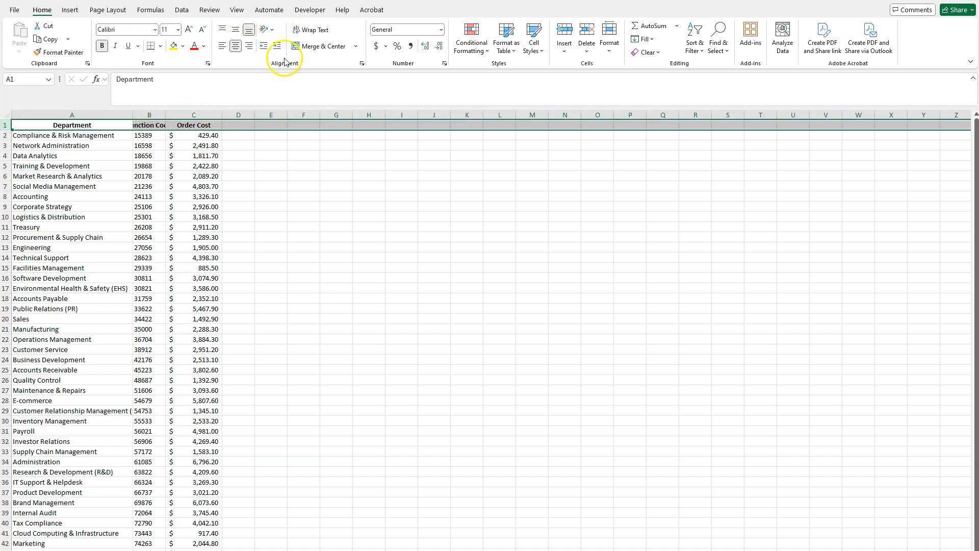
click(310, 30)
click(241, 217)
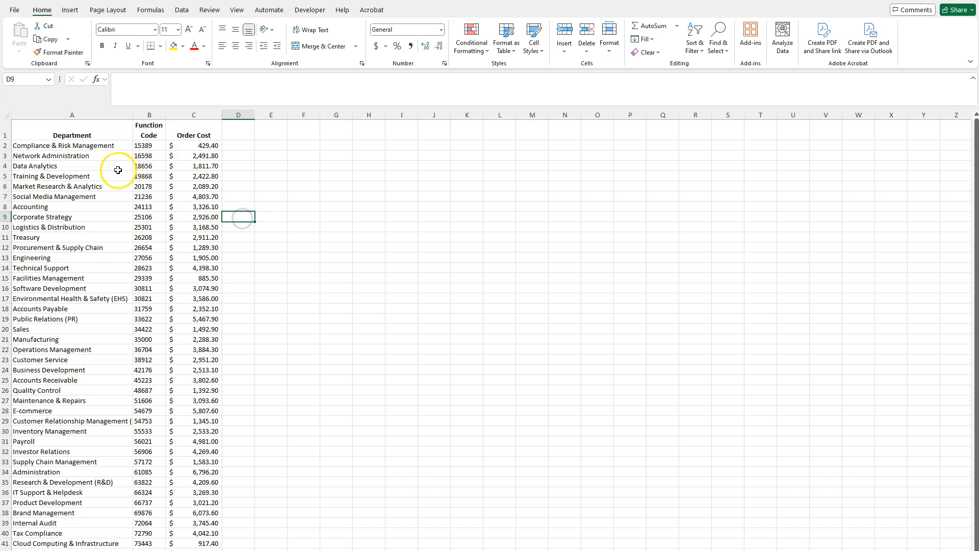
- Insert a row above the headers, merge and center A1 to C1, and enter the title Printing Cost by Department
click(7, 134)
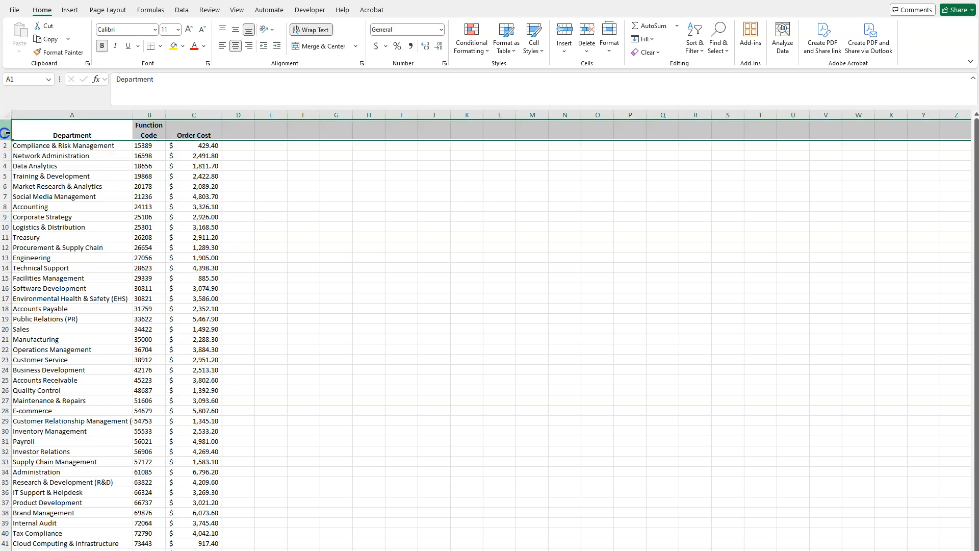
right_click(7, 133)
click(34, 229)
drag(128, 125, 188, 125)
click(312, 47)
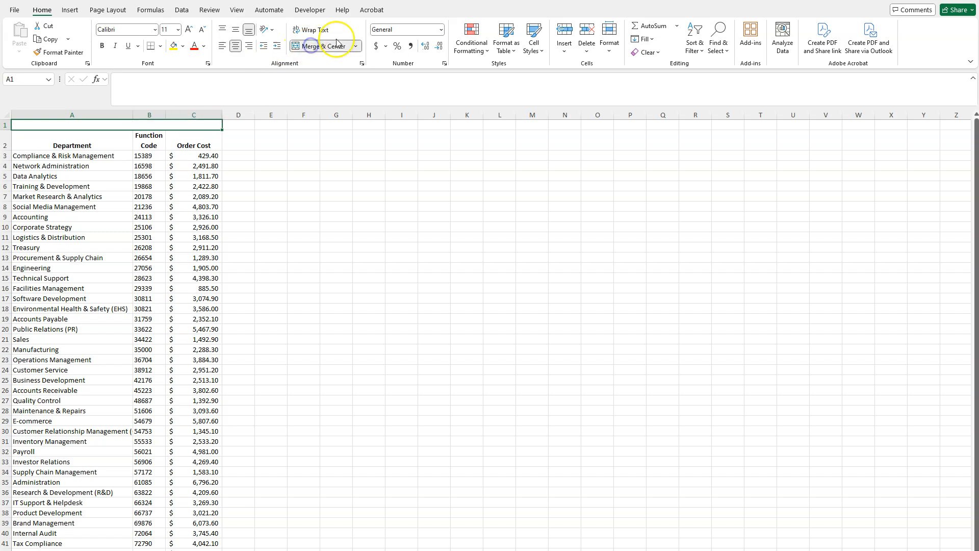
text(POr)
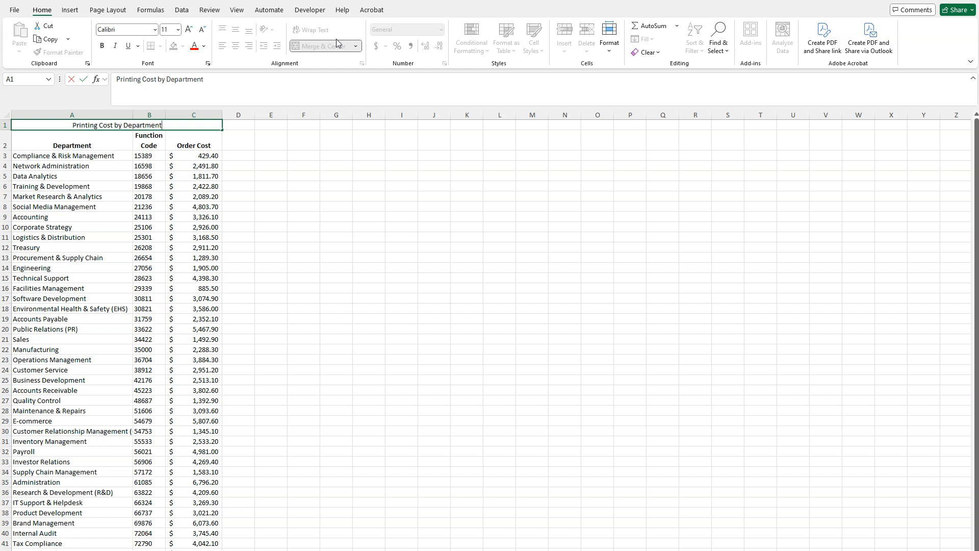
click(52, 198)
- Insert a row below the title, merge and center A2 to C2, and enter January
right_click(5, 143)
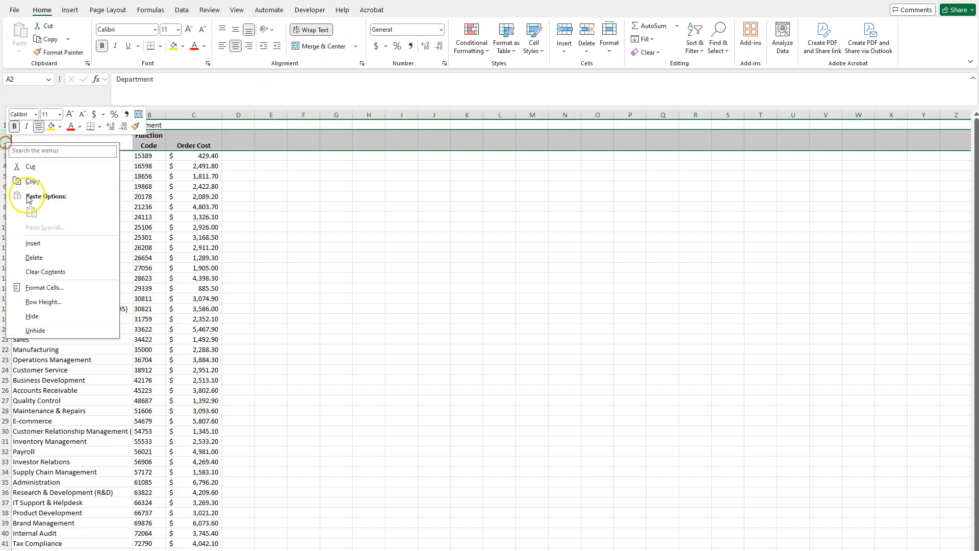
click(32, 243)
drag(109, 134, 182, 133)
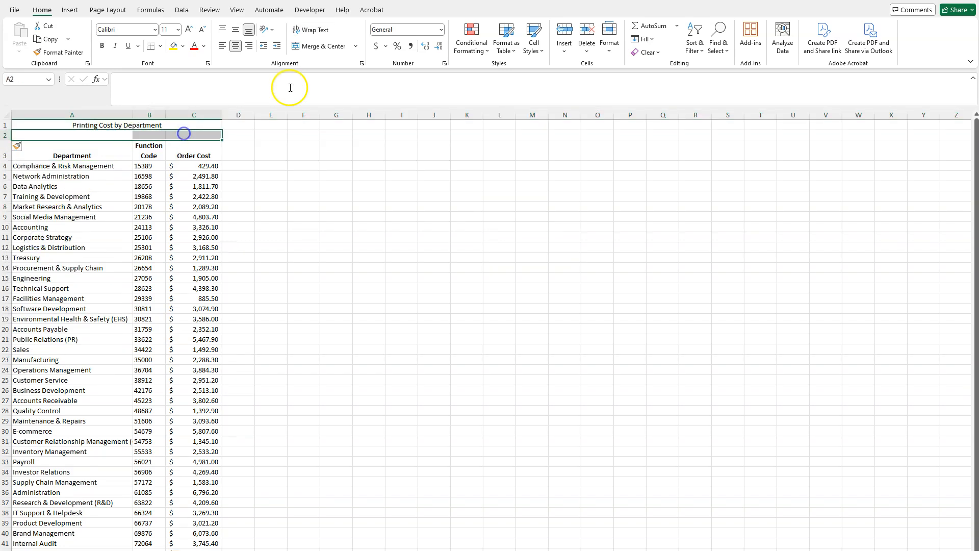
click(316, 46)
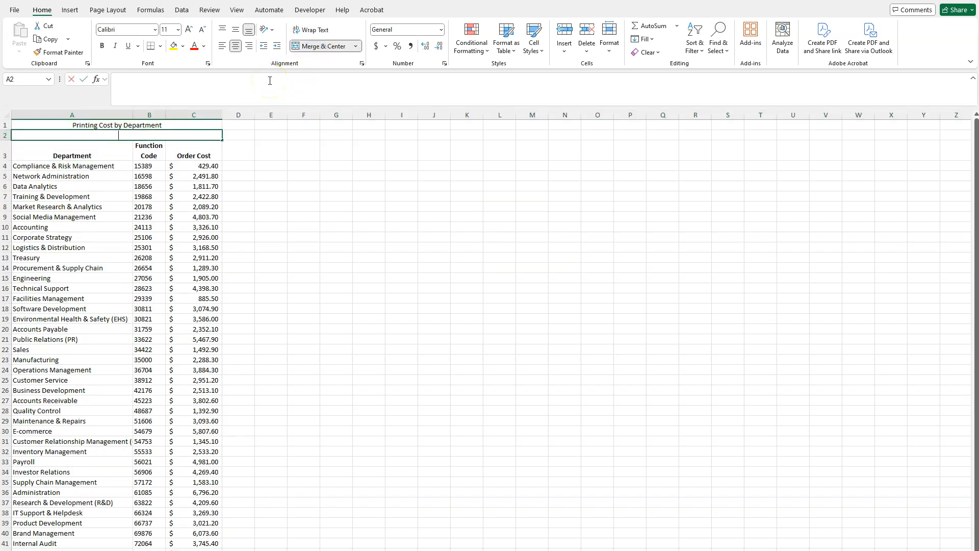
text(January)
click(156, 258)
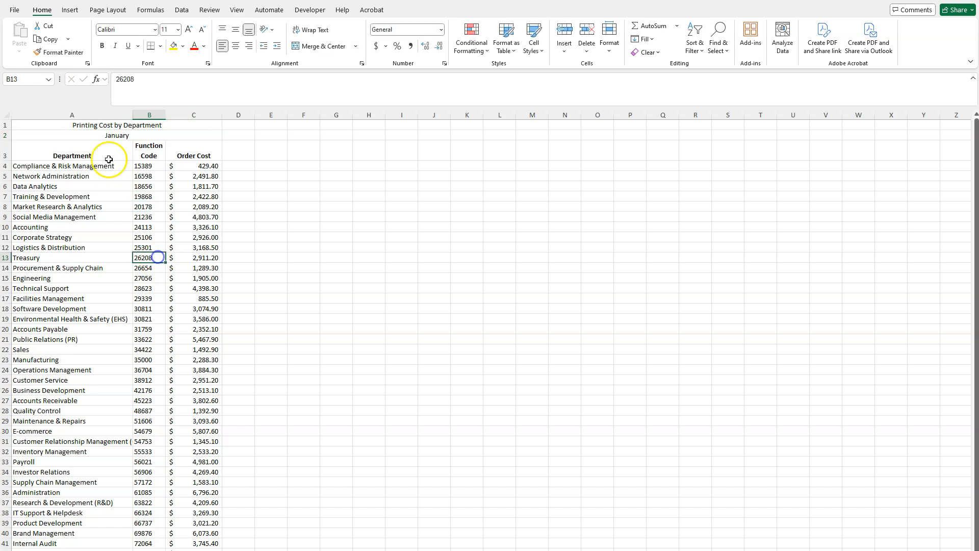
- Italicize the January subtitle, and make the Printing Cost by Department title bold with a larger font size
click(109, 134)
click(114, 46)
click(104, 126)
click(102, 45)
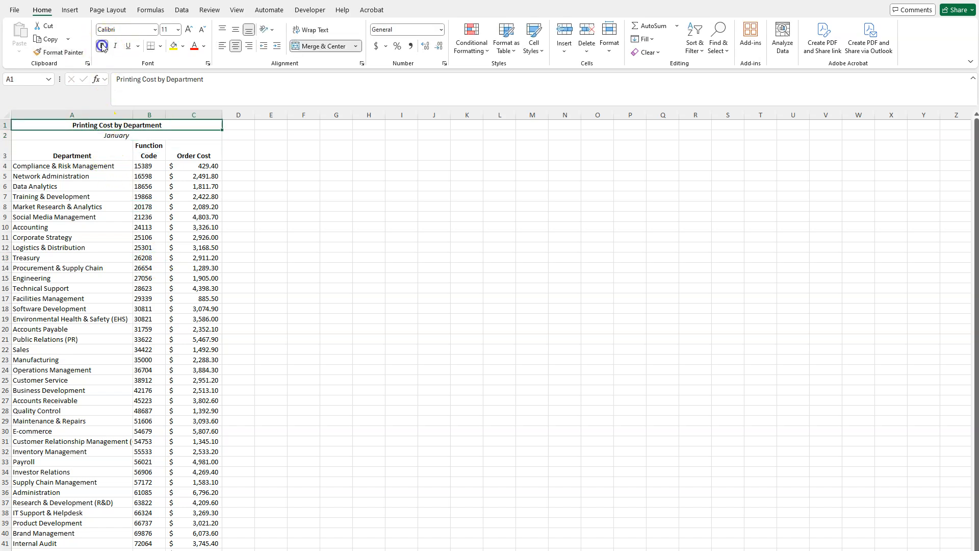
click(178, 29)
click(173, 100)
click(271, 240)
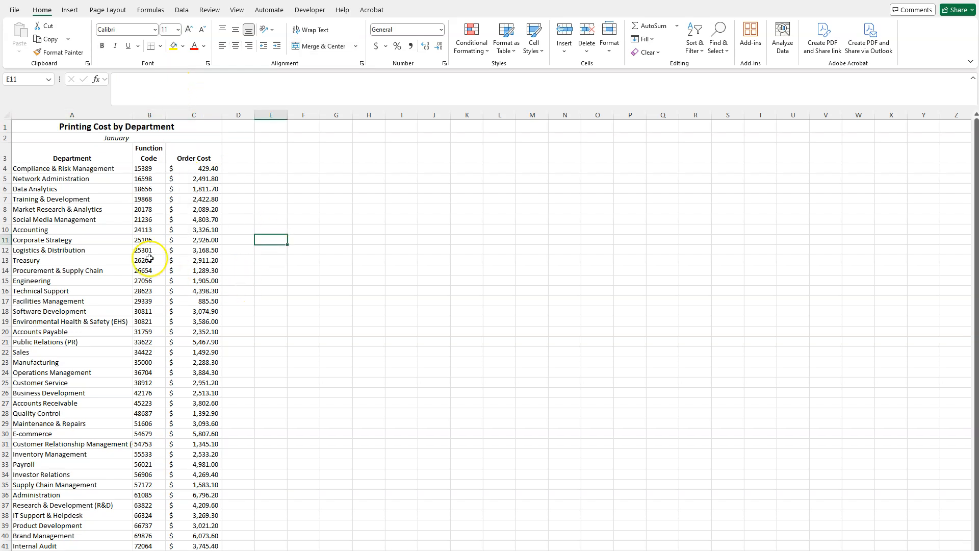
- Add filters to the table's header row 3, covering all department rows in columns A to C
scroll(170, 199, down, 4)
scroll(178, 204, up, 2)
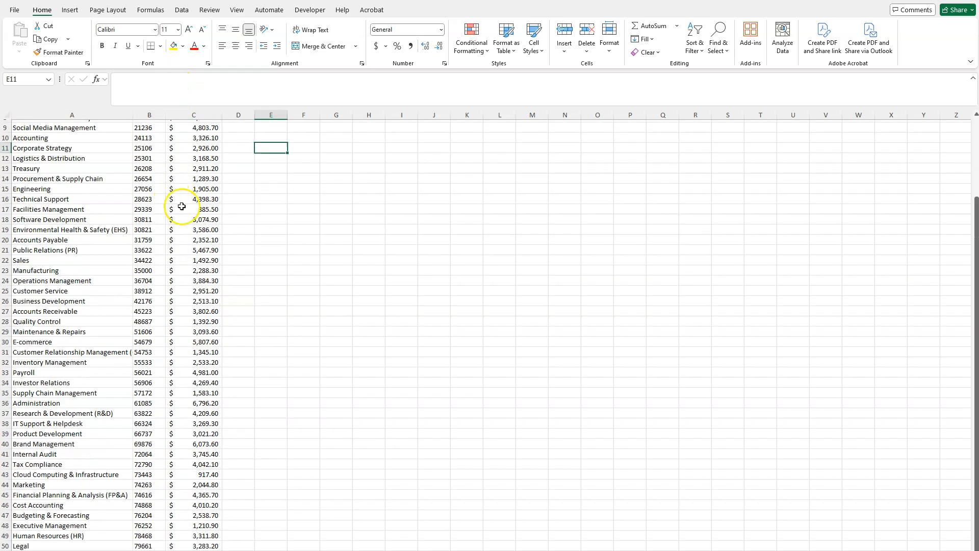
scroll(181, 206, up, 3)
drag(116, 158, 182, 549)
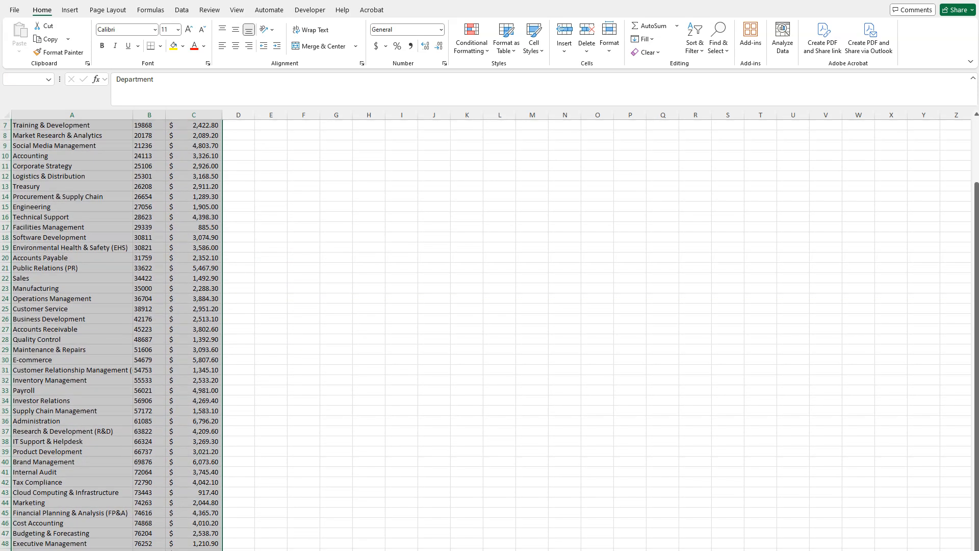
scroll(276, 456, down, 3)
scroll(275, 449, up, 5)
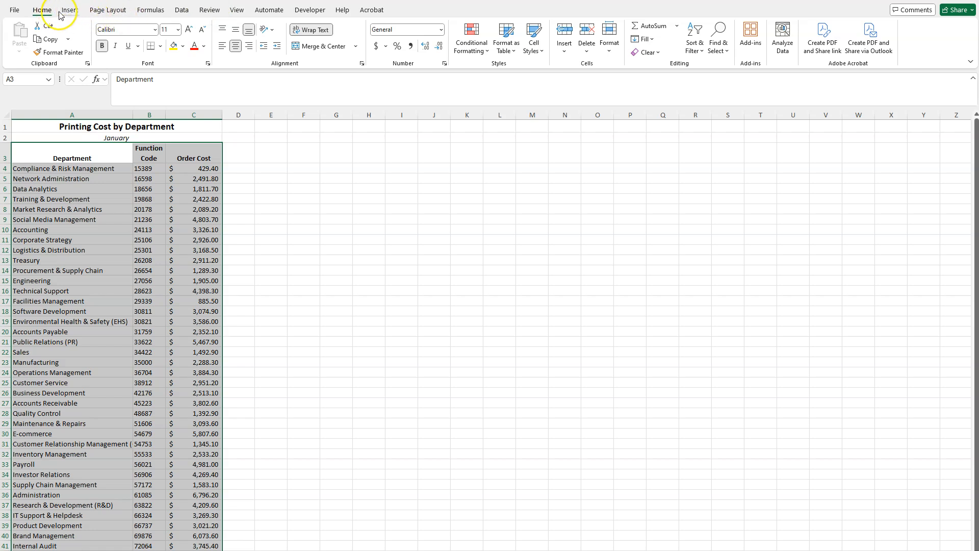
click(181, 11)
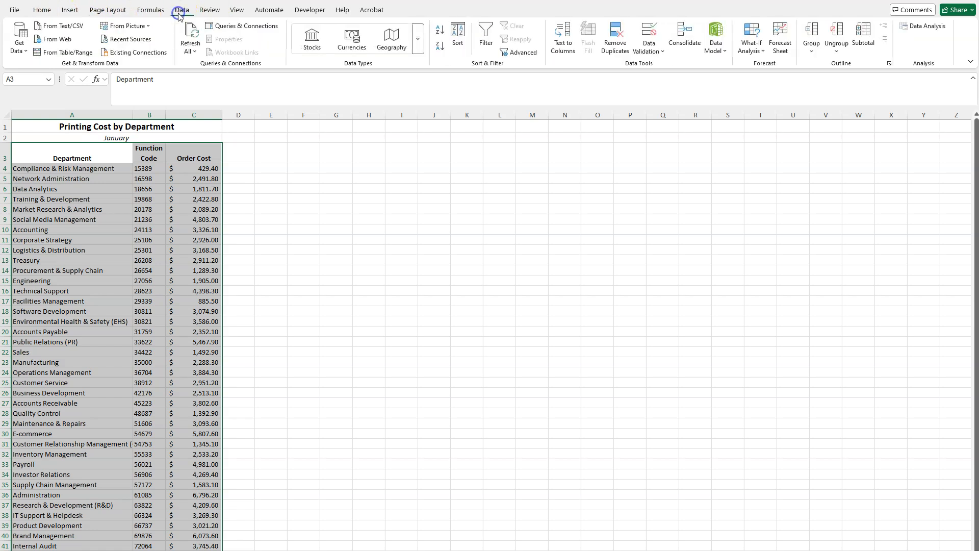
click(486, 37)
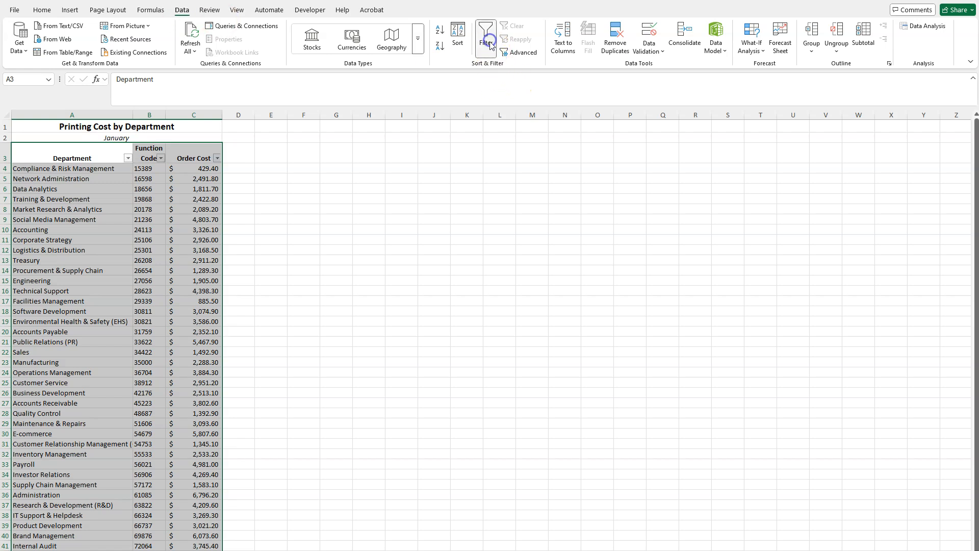
- Sort the table by Order Cost from largest to smallest and check the four highest-cost departments
click(218, 158)
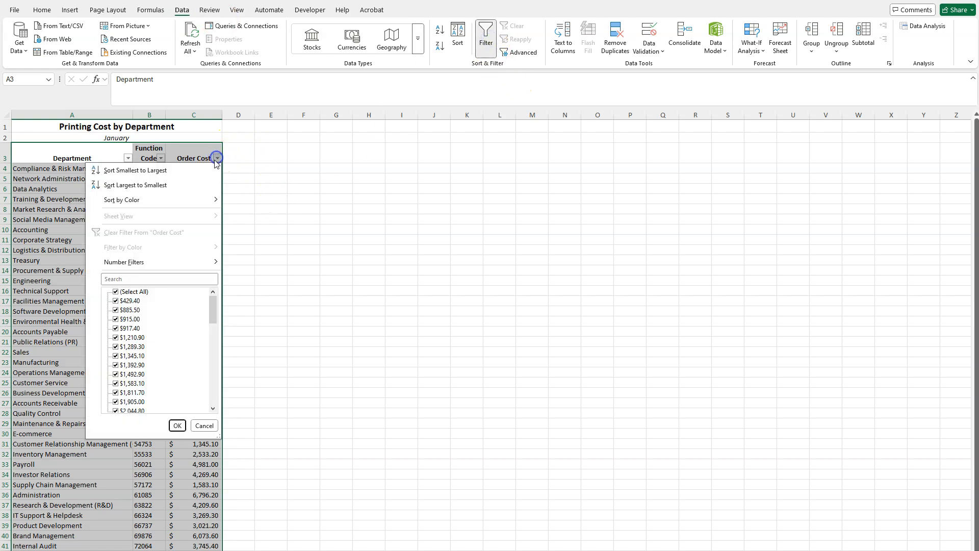
click(184, 182)
click(271, 157)
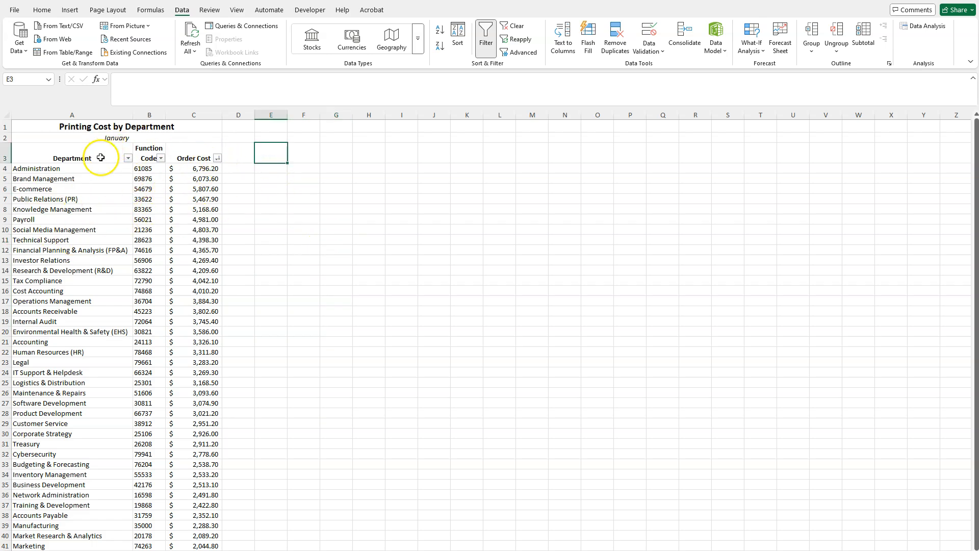
click(217, 158)
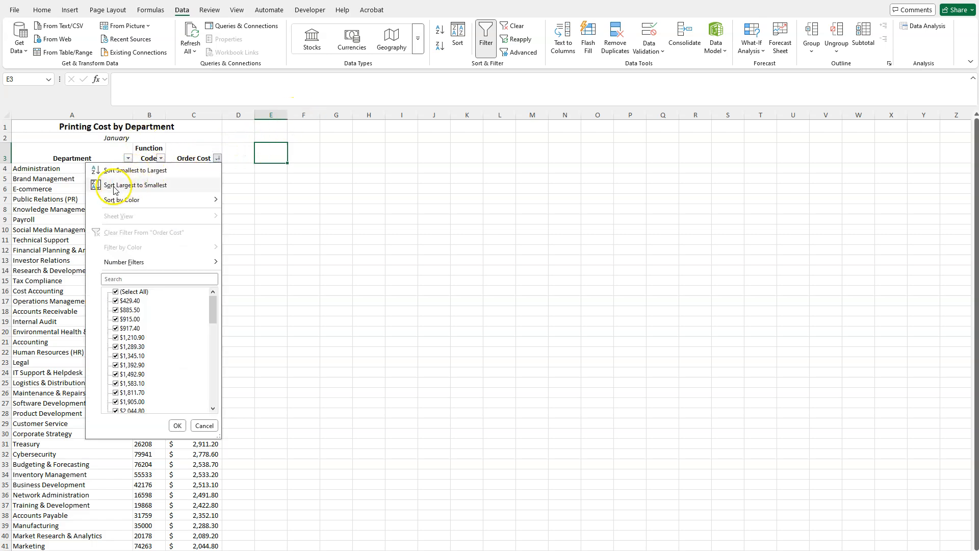
click(184, 185)
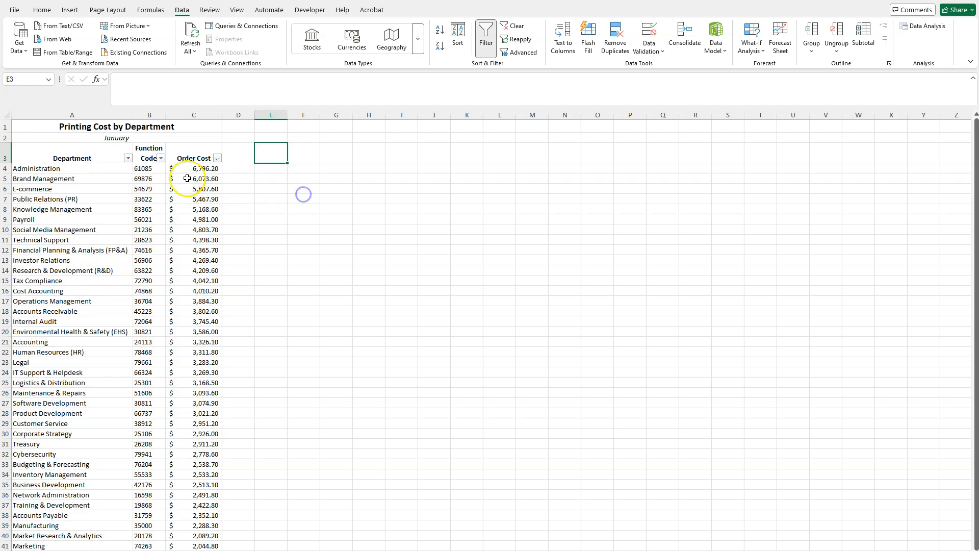
click(186, 169)
drag(87, 169, 191, 171)
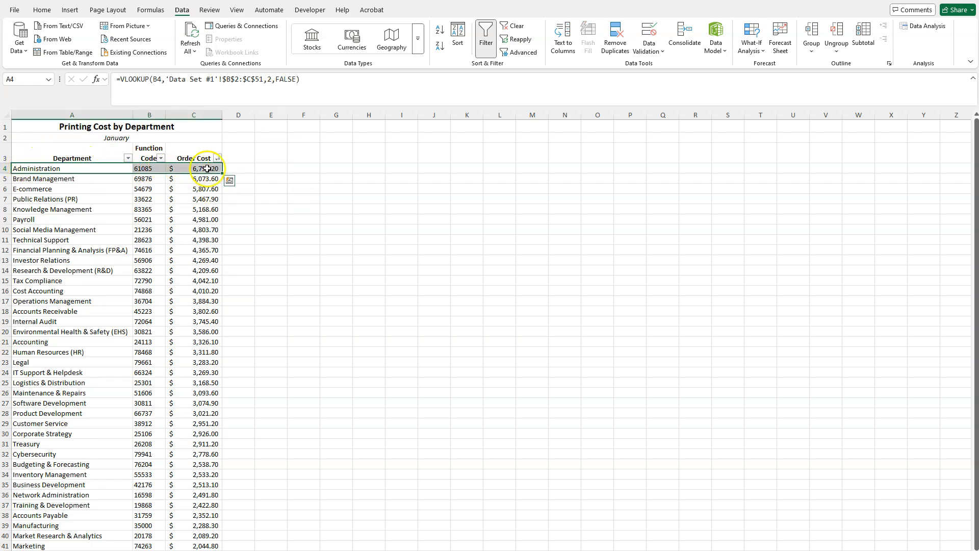
click(81, 180)
click(82, 191)
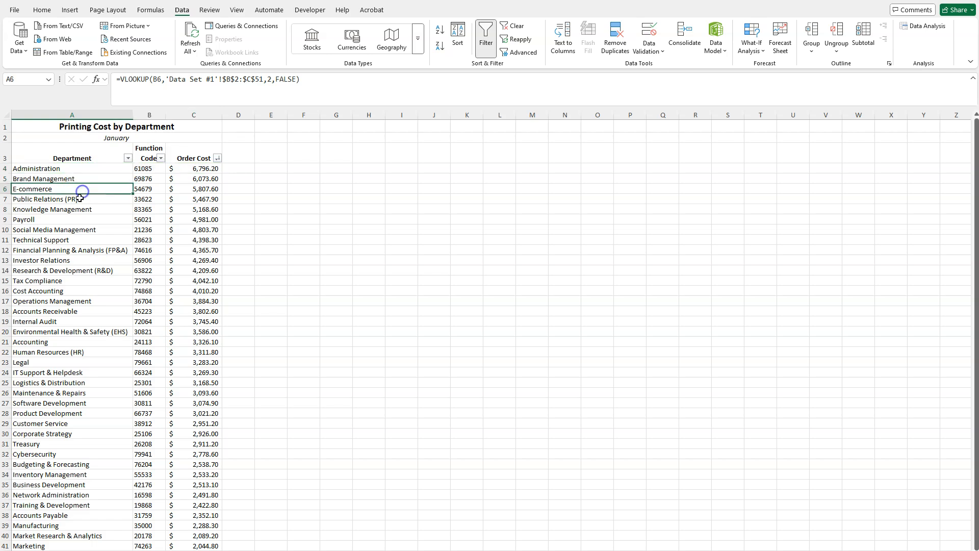
click(80, 199)
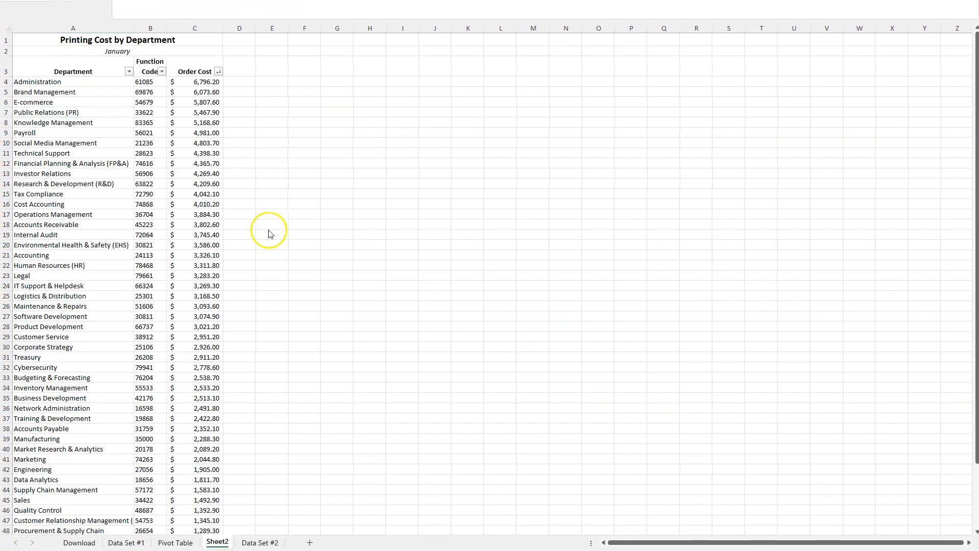
- Rename Sheet2 as Printing Cost by Department
double_click(218, 542)
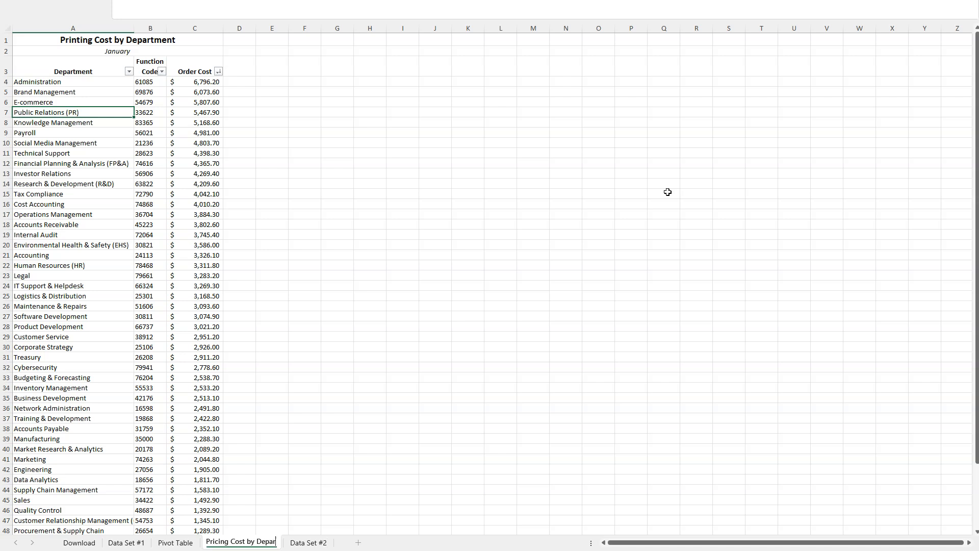
click(456, 245)
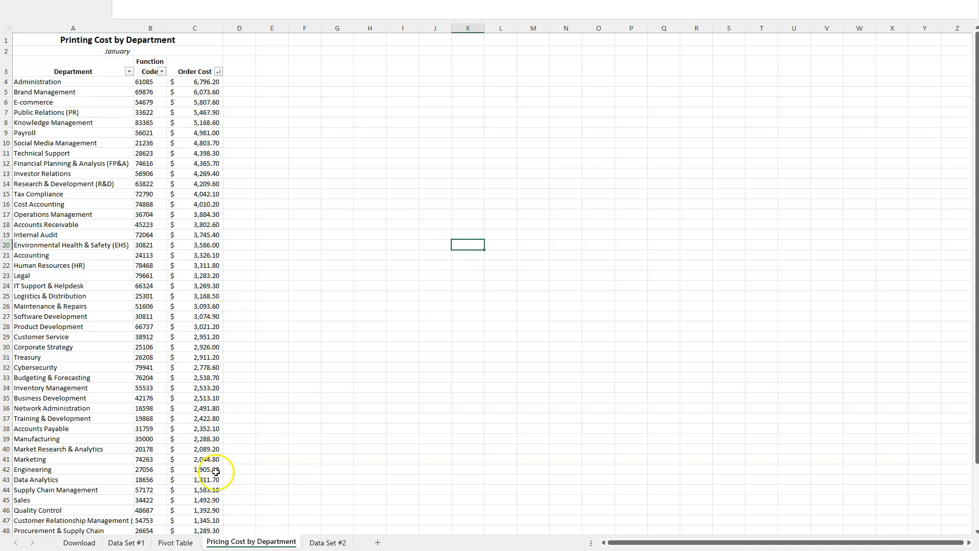
double_click(220, 542)
double_click(219, 542)
text(Printing)
click(371, 410)
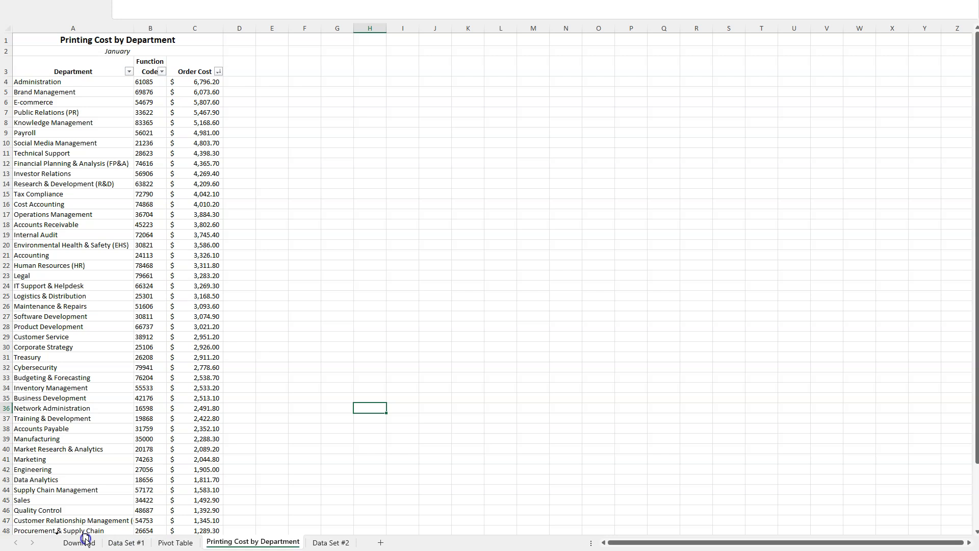
- Move the Printing Cost by Department sheet in front of Download, look at the Download and Pivot Table sheets, and return to it
drag(74, 537, 94, 543)
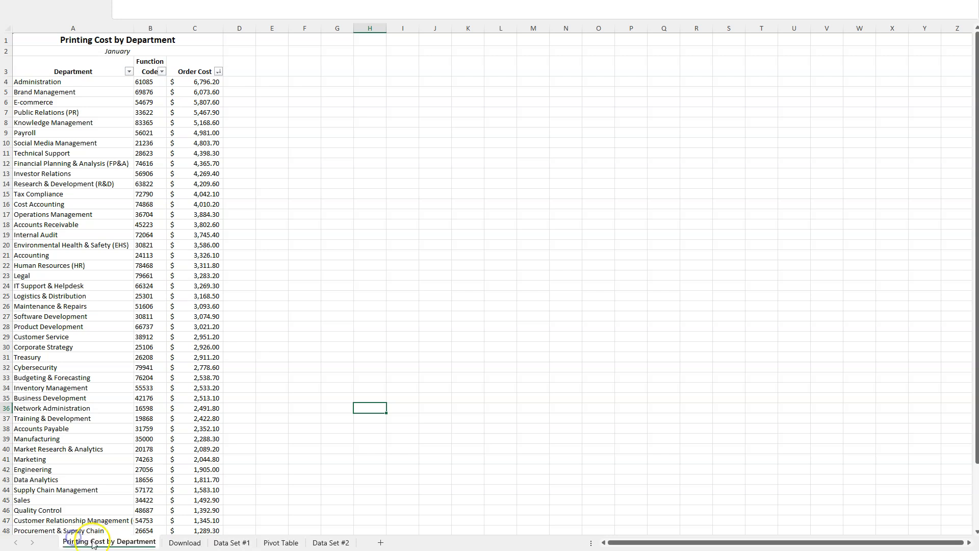
click(181, 545)
click(279, 543)
click(117, 542)
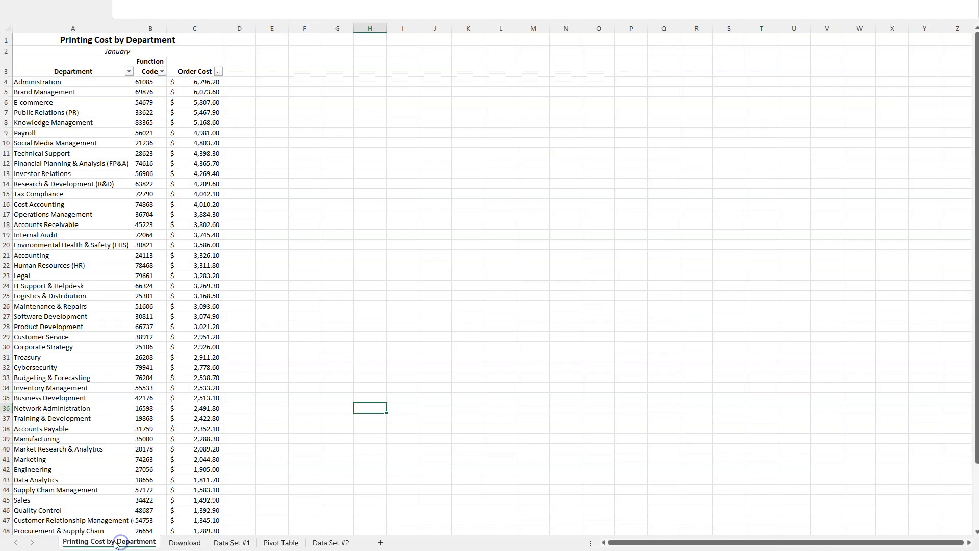